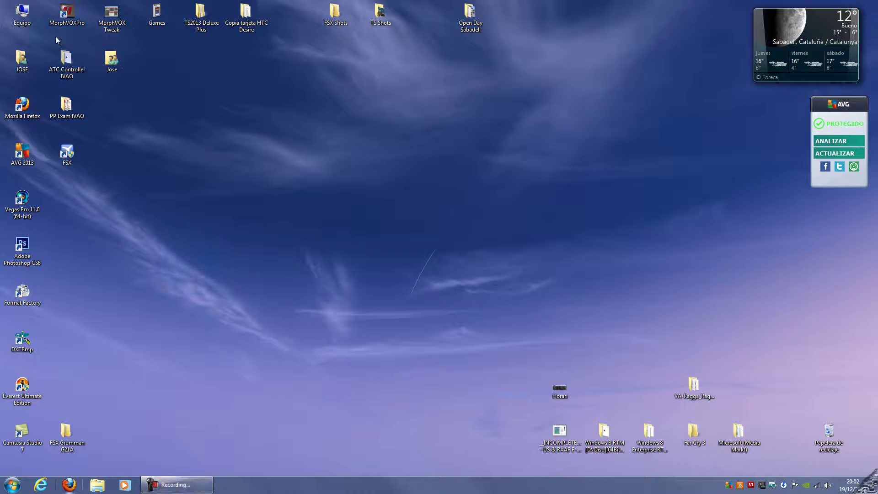
- Browse C: > Archivos de programa (x86) > Microsoft Games > Flight Simulator X > Uires and select dlgsplash
key(Return)
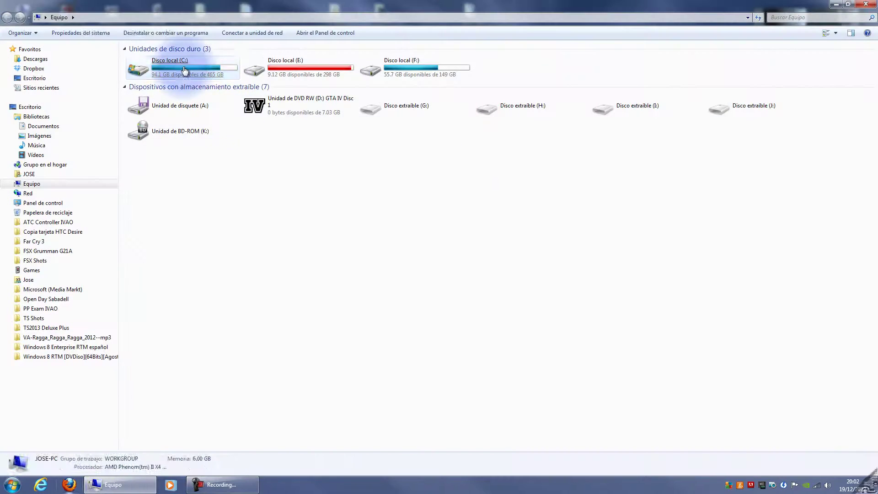
double_click(177, 67)
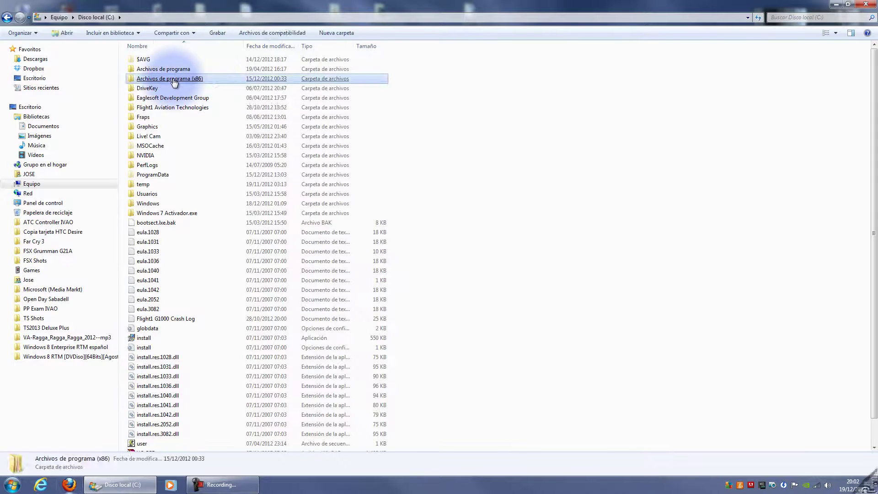
double_click(217, 81)
double_click(157, 357)
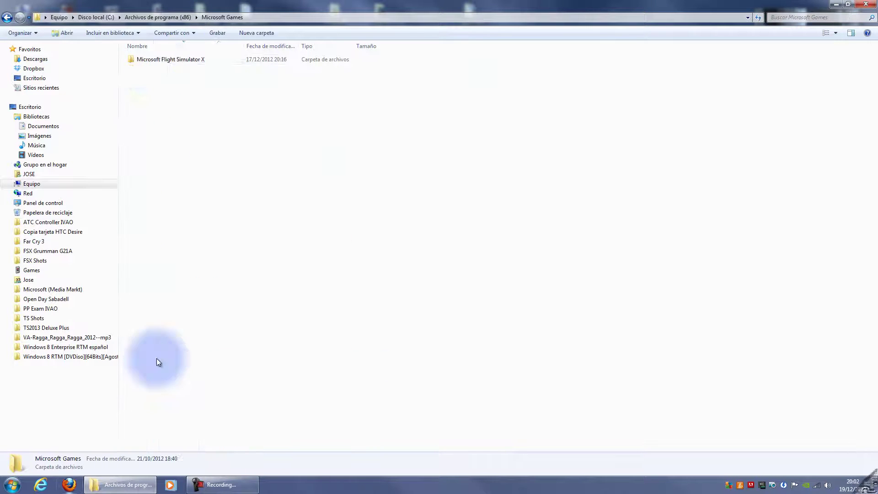
click(157, 61)
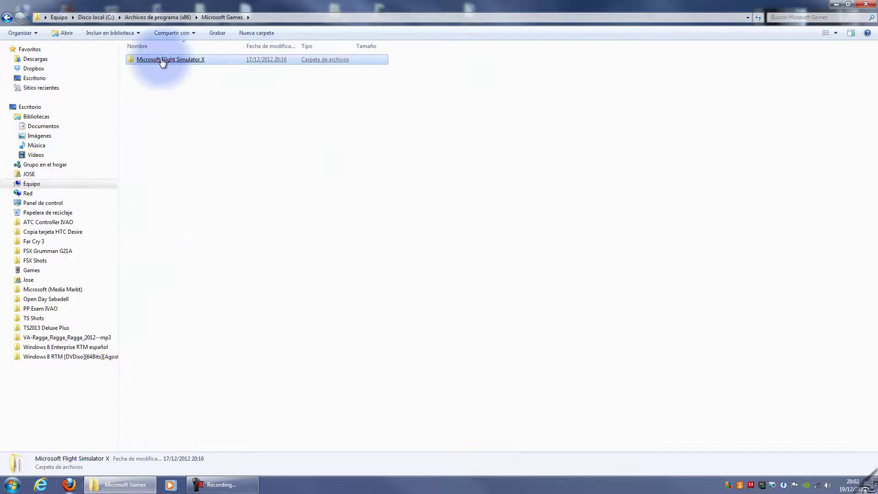
double_click(147, 60)
scroll(477, 235, down, 3)
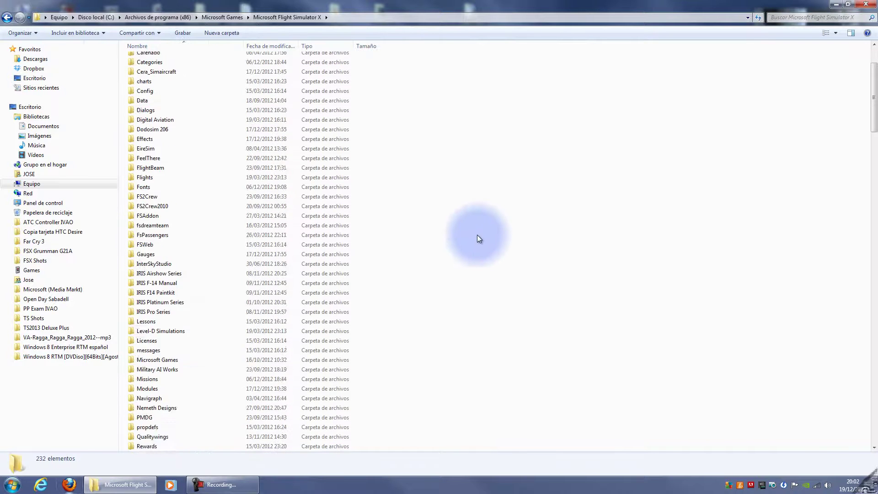
scroll(478, 235, down, 3)
scroll(478, 235, down, 3)
scroll(477, 235, down, 3)
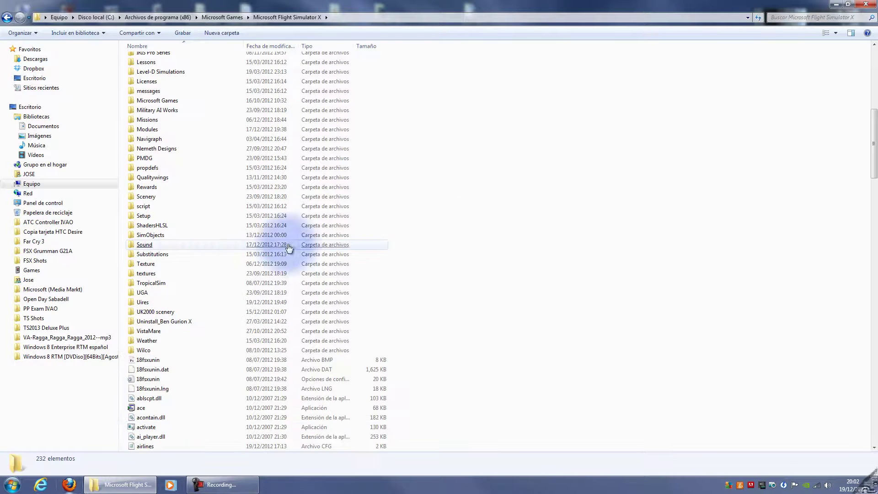
double_click(142, 302)
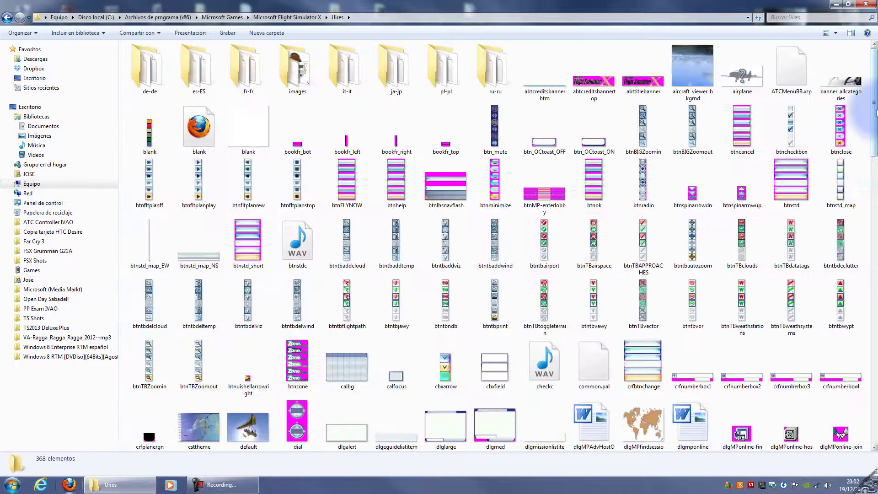
drag(873, 124, 873, 169)
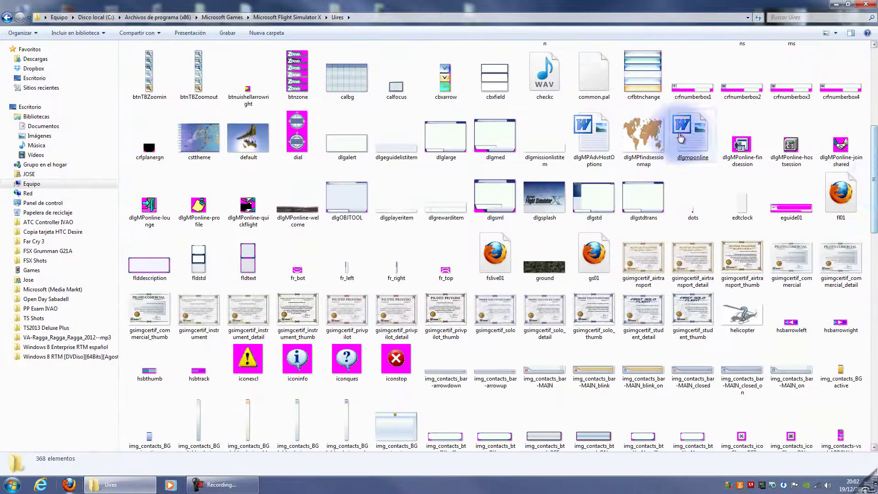
click(539, 206)
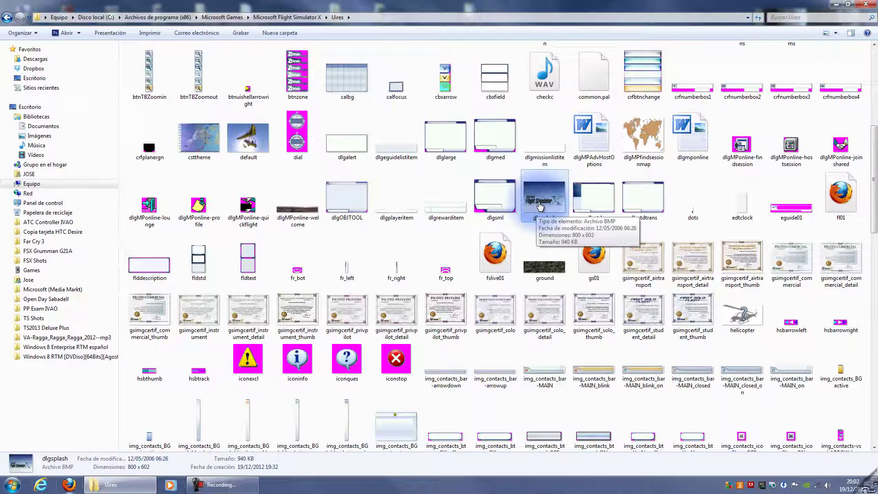
- Drag dlgsplash from the Uires window into Photoshop, keeping 'No modificar' colour handling, then show the desktop
key(super+d)
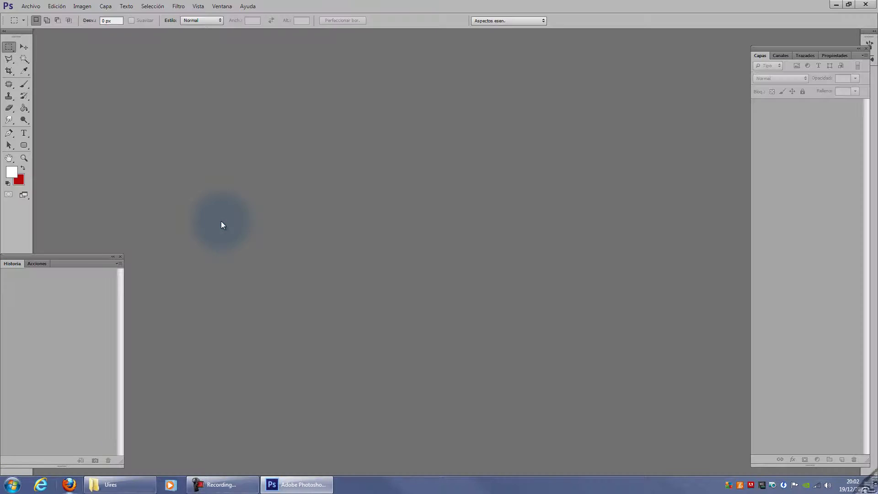
click(120, 485)
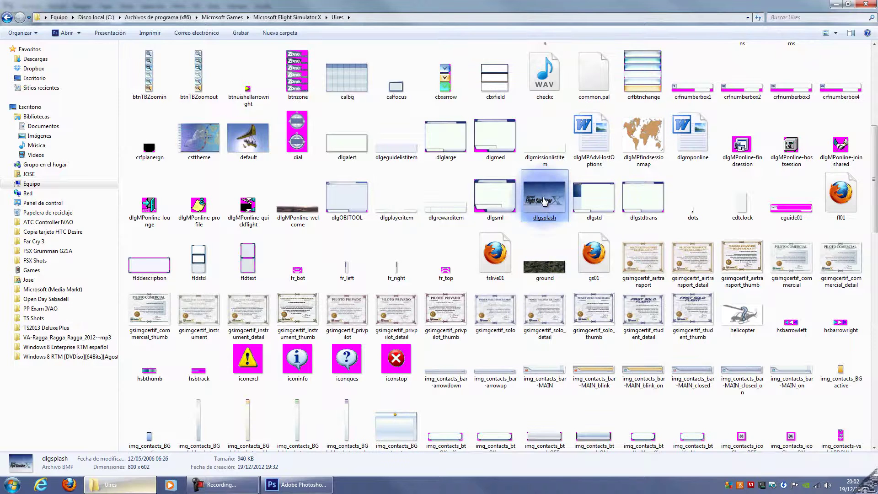
drag(547, 201, 291, 184)
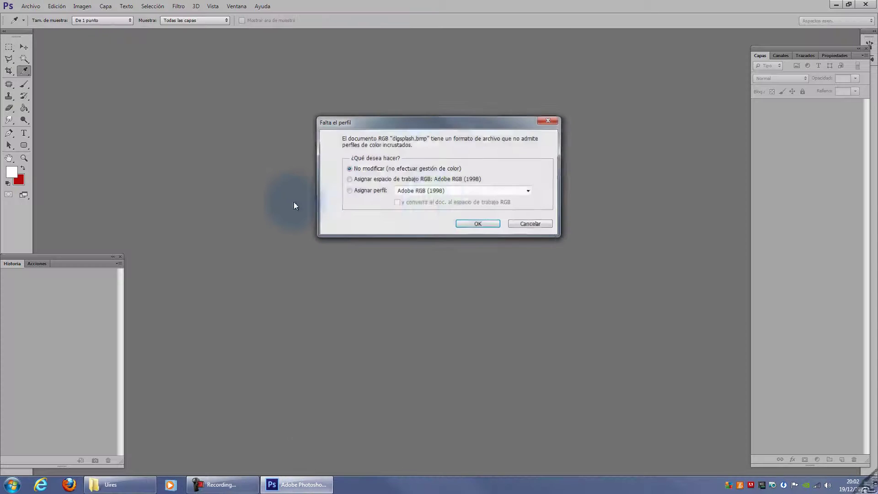
click(477, 224)
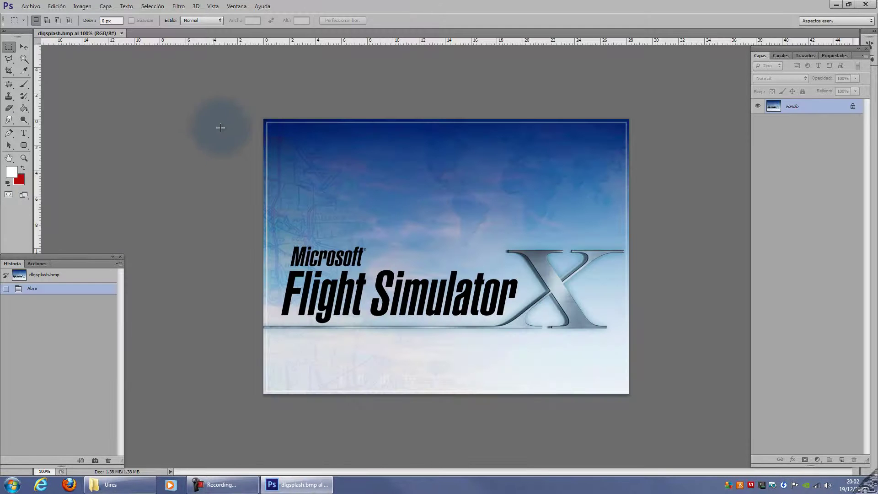
click(25, 159)
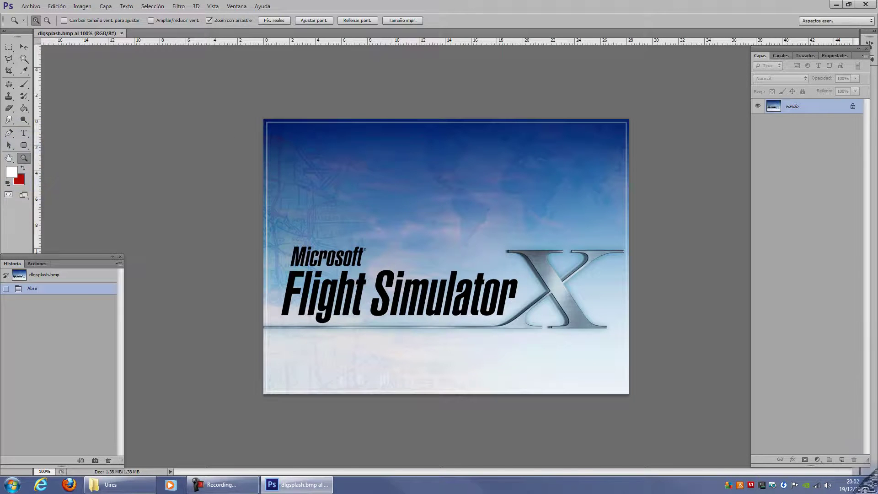
click(875, 485)
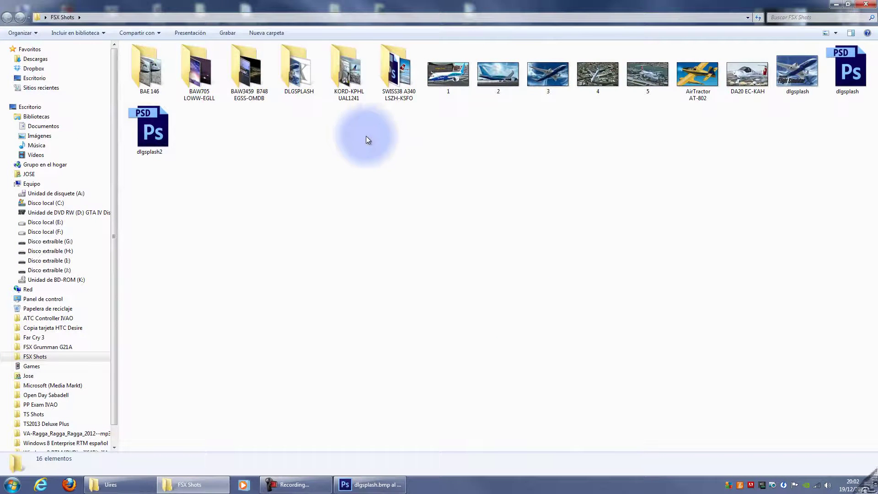
- Open screenshot 2.psd from FSX Shots > KORD-KPHL UAL1241 in Photoshop
click(349, 76)
double_click(340, 93)
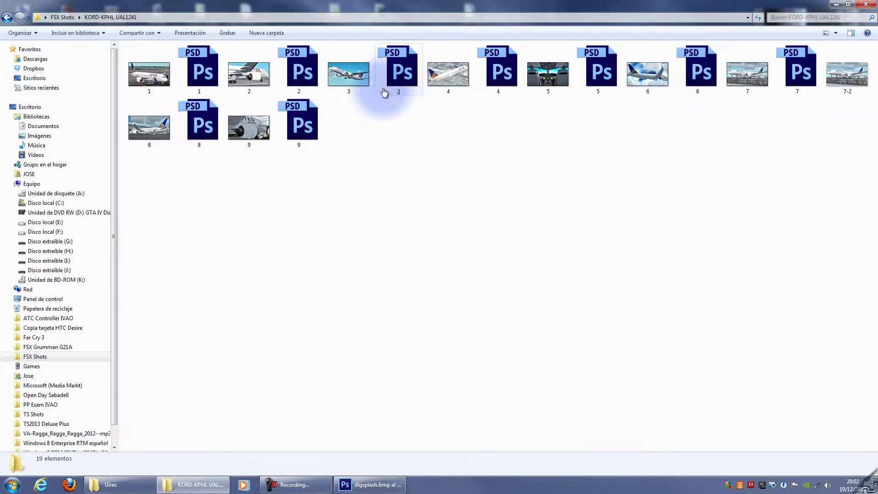
click(300, 72)
double_click(307, 74)
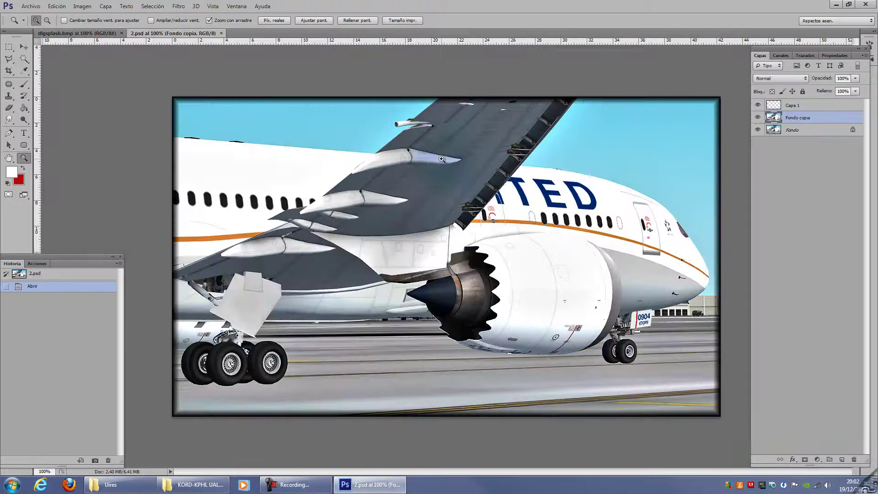
- Marquee-select the whole airliner picture on the Fondo layer
click(792, 130)
click(9, 46)
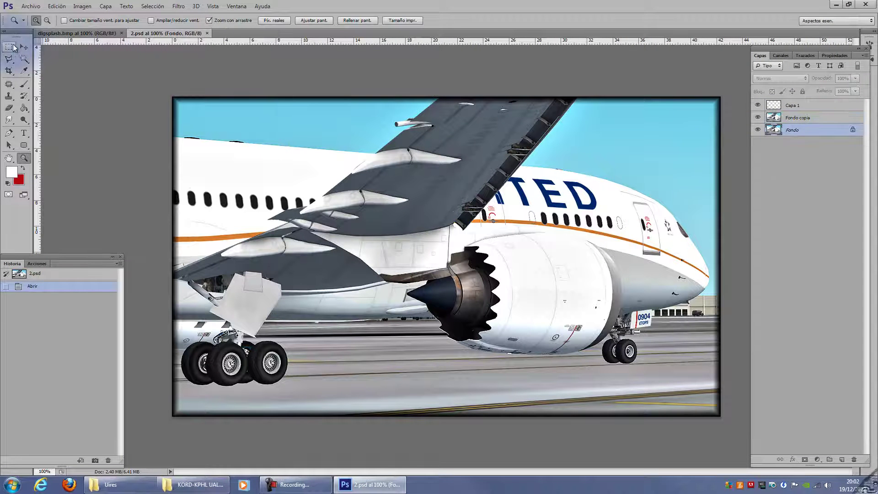
drag(173, 98, 705, 425)
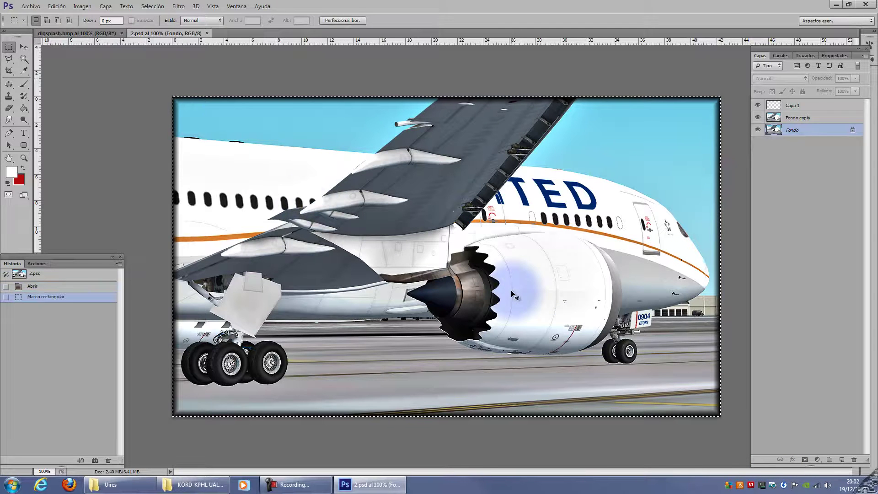
- Paste the airliner picture into dlgsplash as a new layer and position it over the splash
click(79, 33)
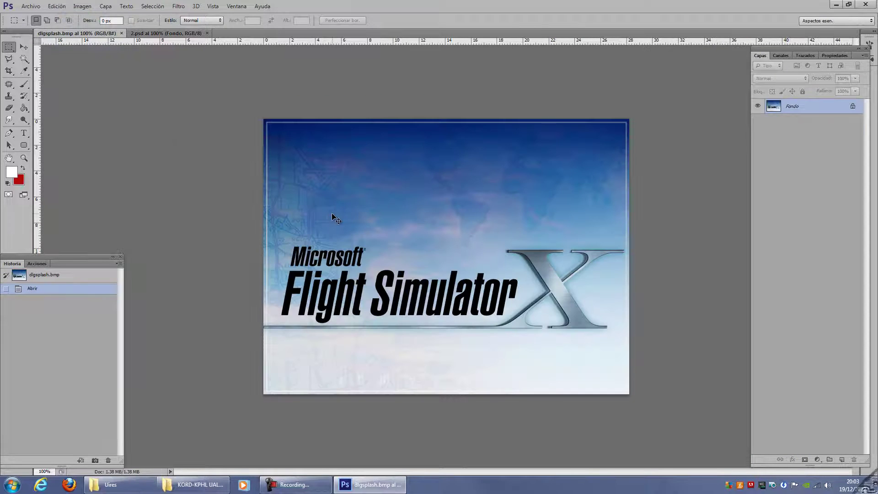
key(ctrl+v)
key(v)
mouse_move(337, 235)
mouse_down()
mouse_move(388, 235)
mouse_move(439, 261)
mouse_up()
- Free-transform the pasted layer, scaling and shifting it to fit the splash canvas
key(ctrl+minus)
key(ctrl+t)
mouse_move(538, 334)
mouse_down()
mouse_move(545, 318)
mouse_move(516, 320)
mouse_up()
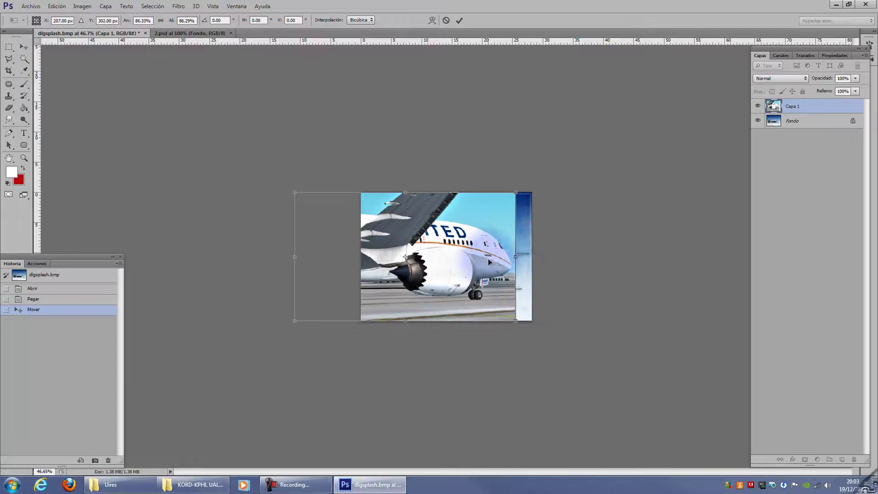
drag(488, 258, 502, 259)
key(Return)
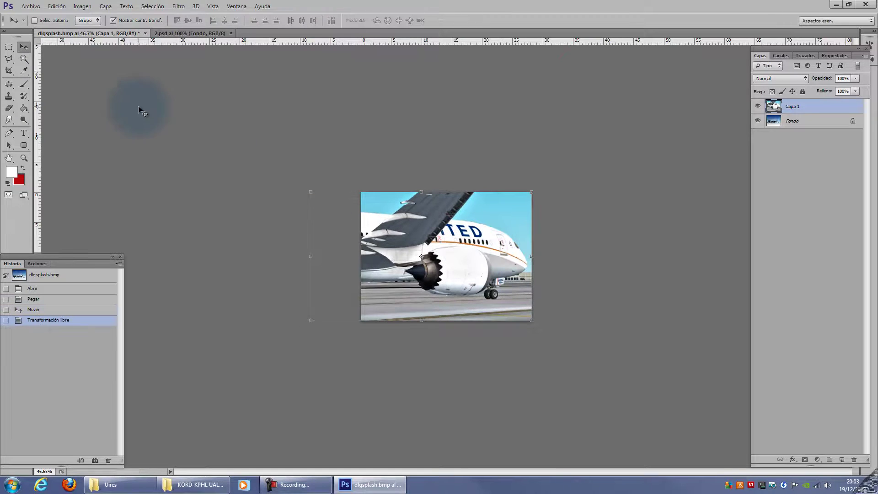
- Crop the canvas to the picture and return the view to 100%
click(10, 70)
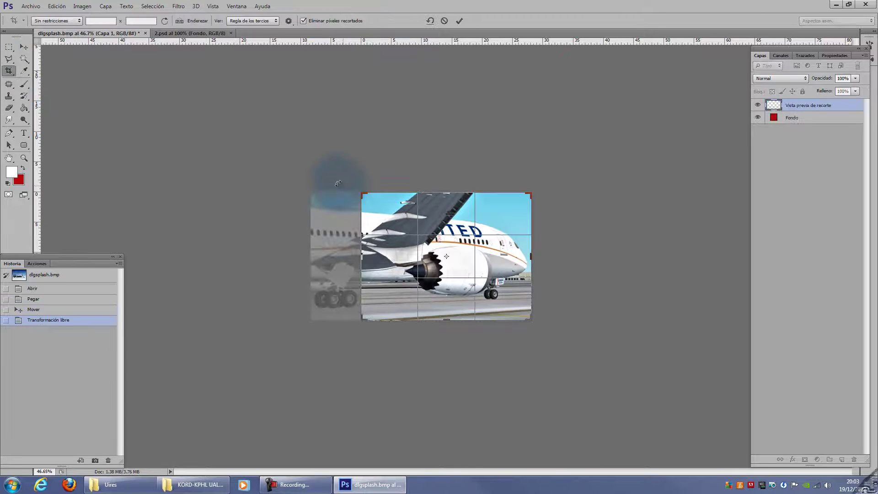
key(Return)
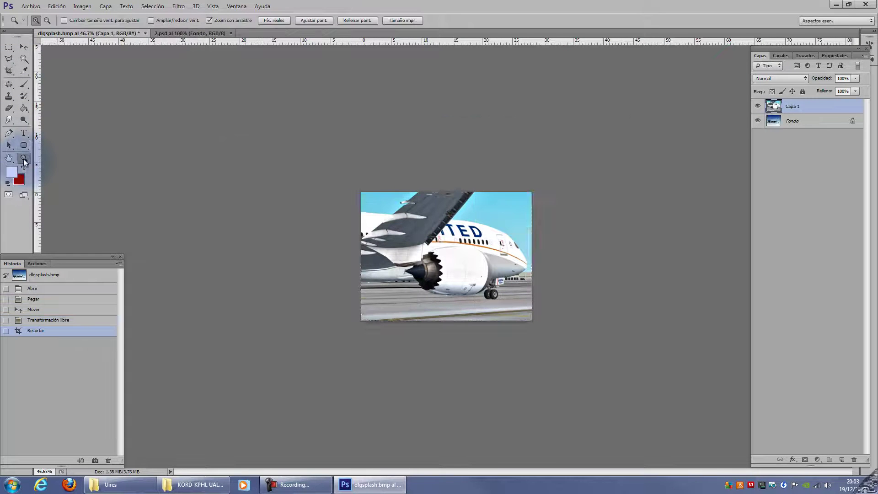
double_click(24, 157)
click(10, 59)
click(10, 48)
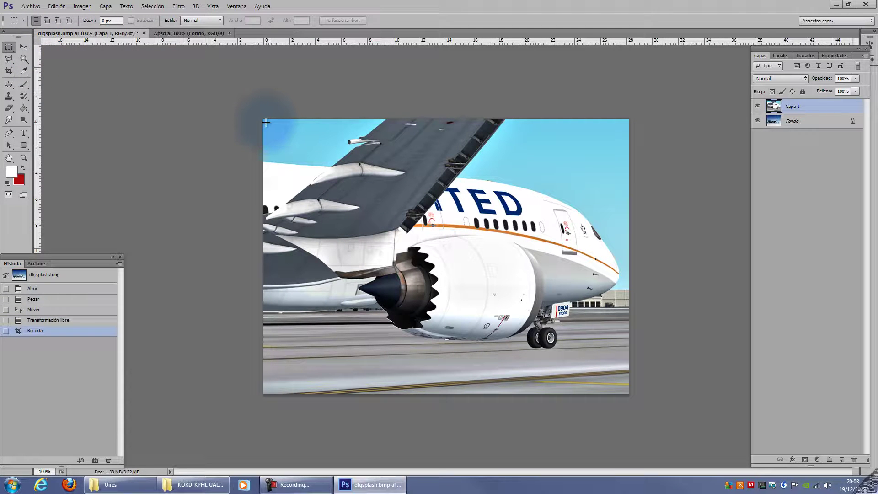
- Select the whole canvas, add a new layer and fill the selection with white
drag(268, 124, 617, 390)
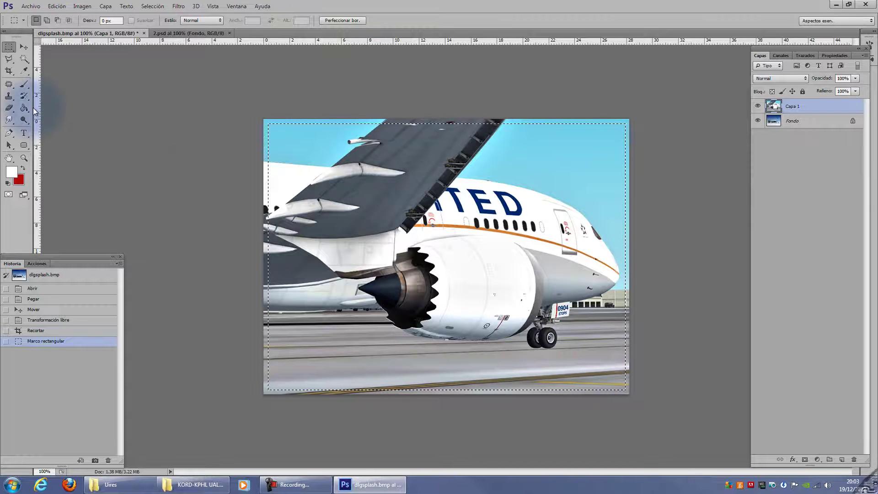
key(ctrl+shift+n)
key(Return)
click(9, 96)
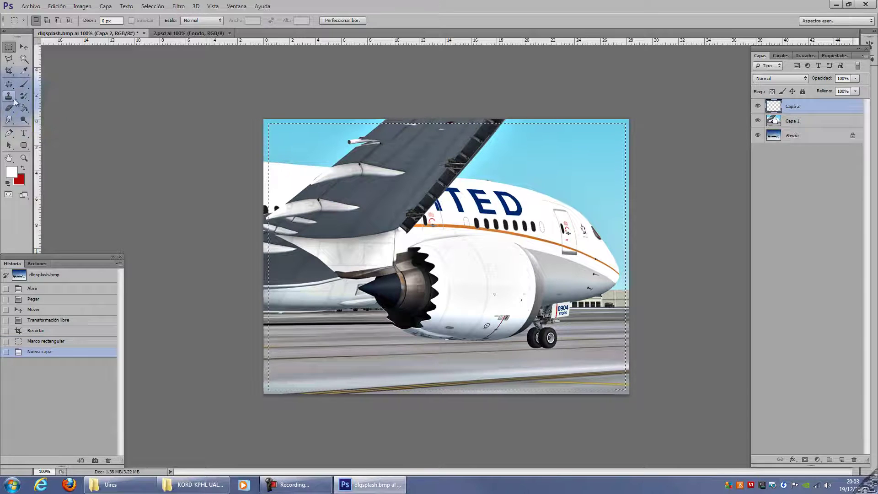
click(24, 110)
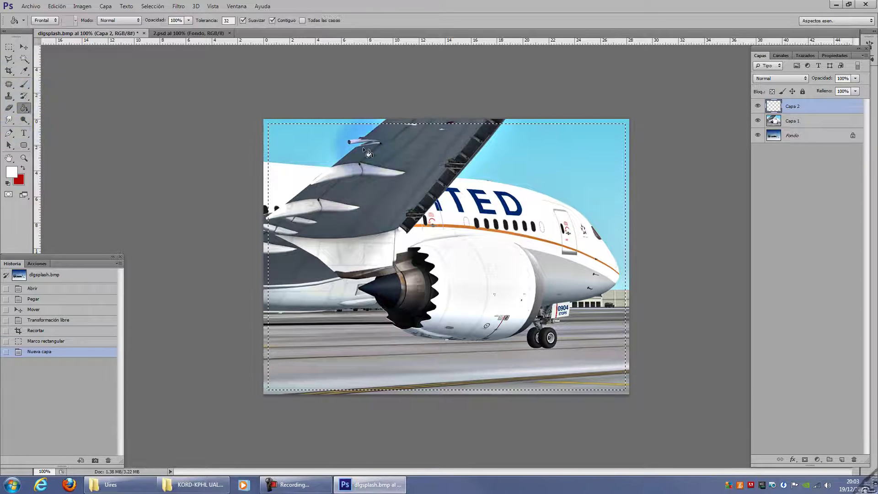
click(341, 158)
- Contract the selection a few pixels and delete the inside, leaving a thin white frame, then deselect
click(152, 7)
mouse_move(160, 107)
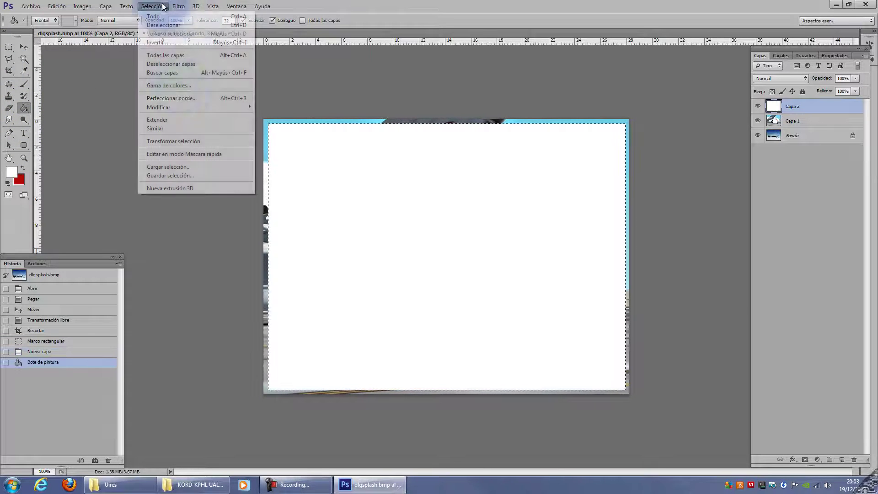
click(276, 134)
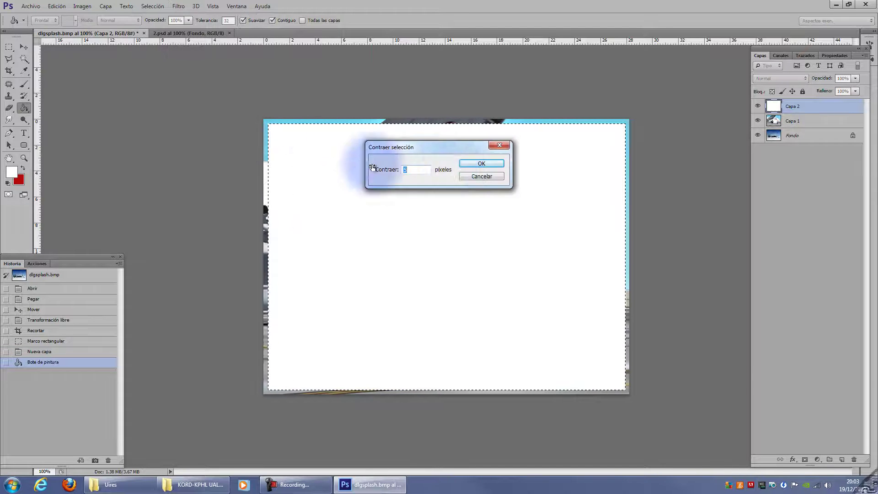
click(479, 149)
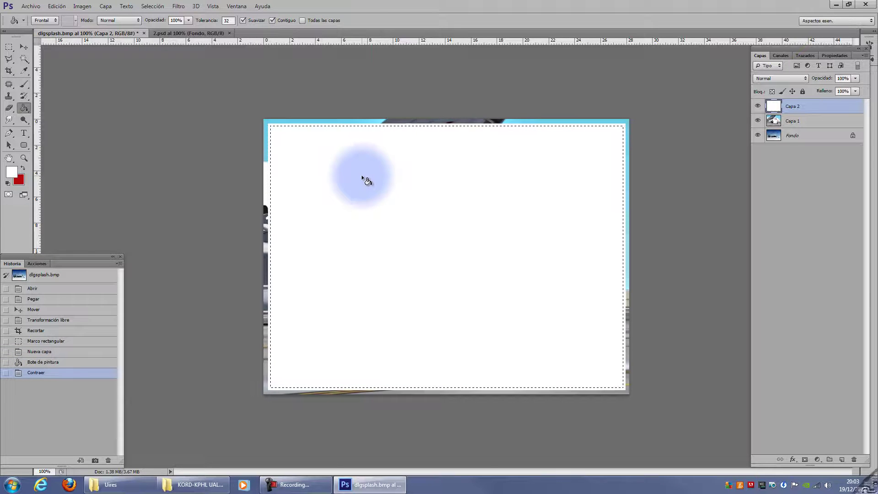
key(Delete)
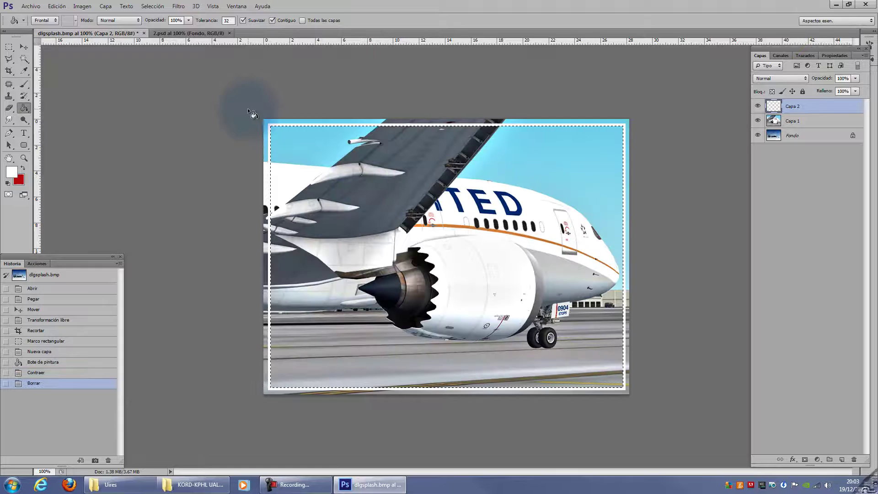
click(9, 60)
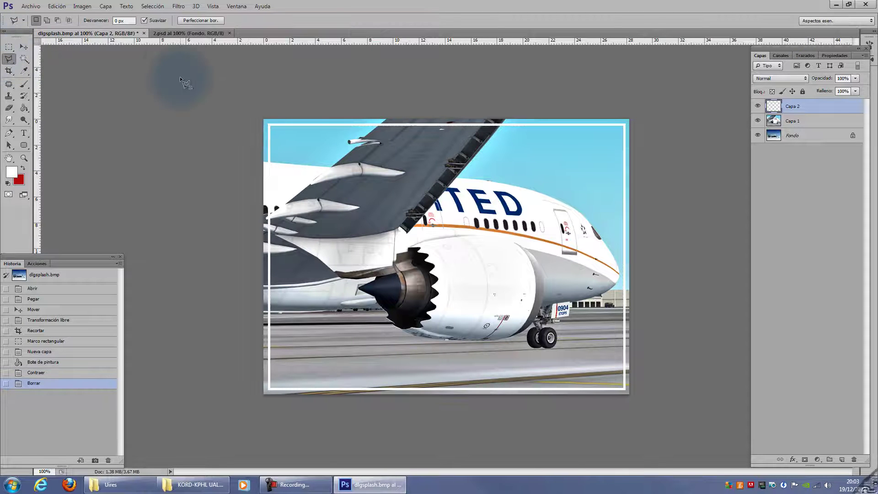
click(180, 76)
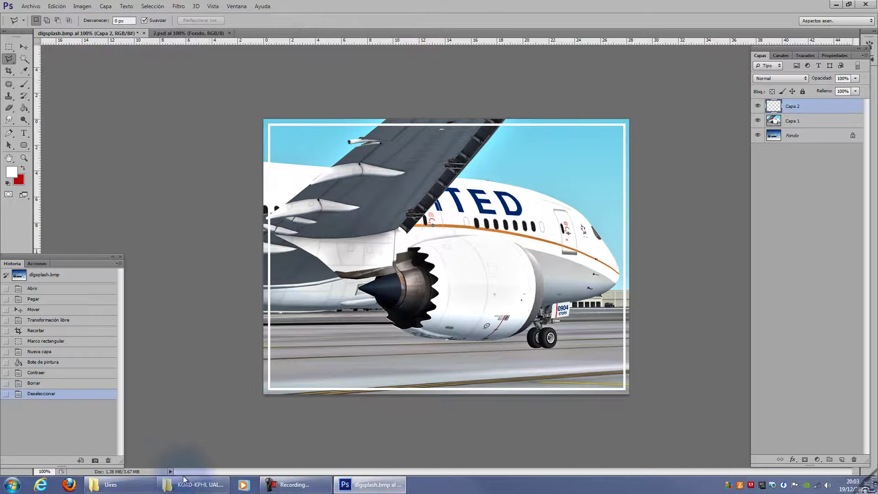
click(873, 484)
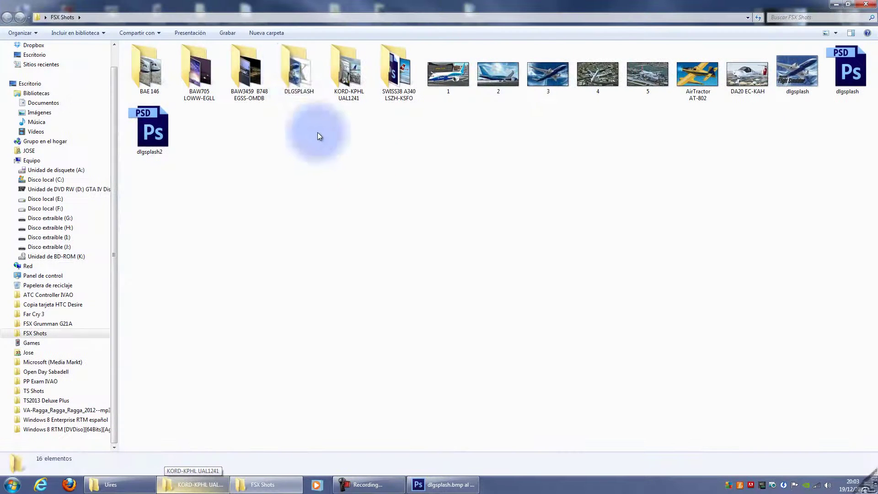
- Open the DLGSPLASH folder and drag the logo image onto Photoshop
double_click(304, 69)
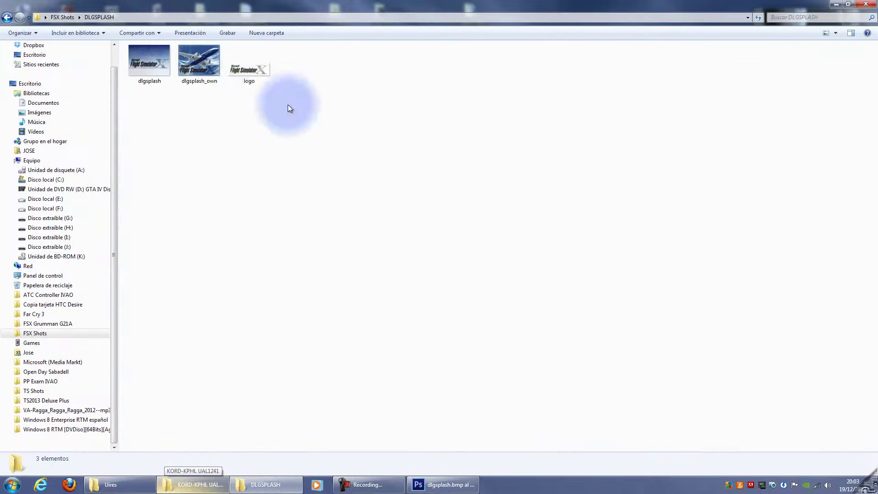
drag(303, 136, 412, 377)
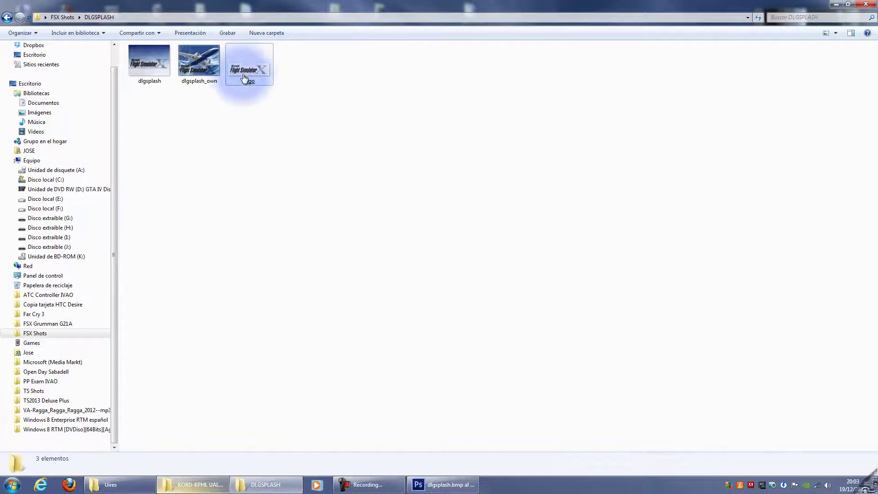
drag(243, 75, 345, 241)
drag(440, 462, 317, 31)
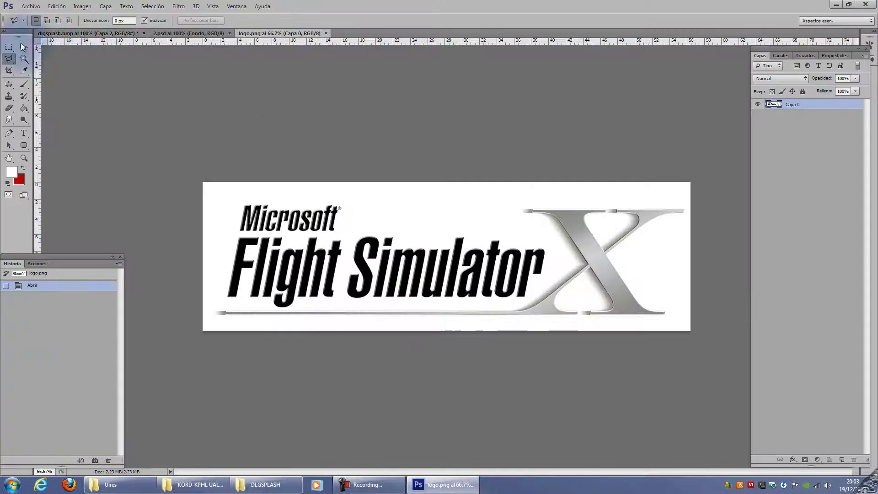
- Select all of logo.png and paste it into dlgsplash.bmp as a new layer
click(10, 47)
drag(760, 426, 760, 425)
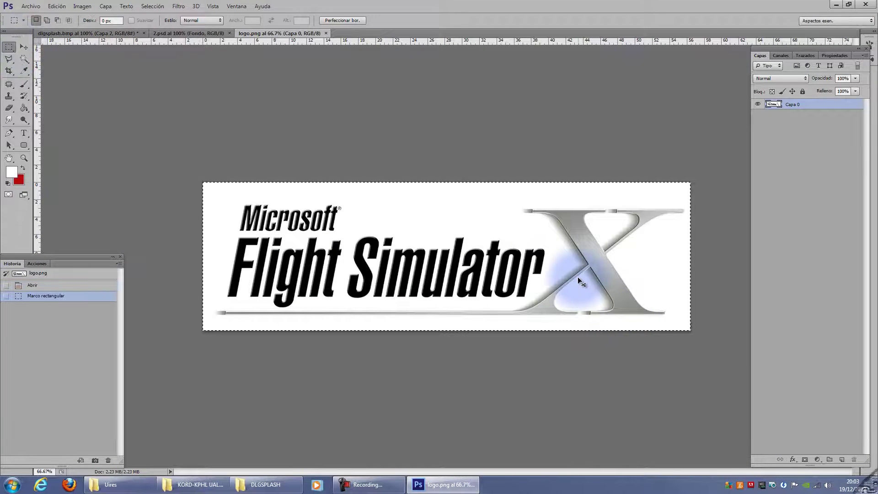
click(106, 32)
key(ctrl+v)
- Scale the logo to the splash width and move it down over the lower half
key(v)
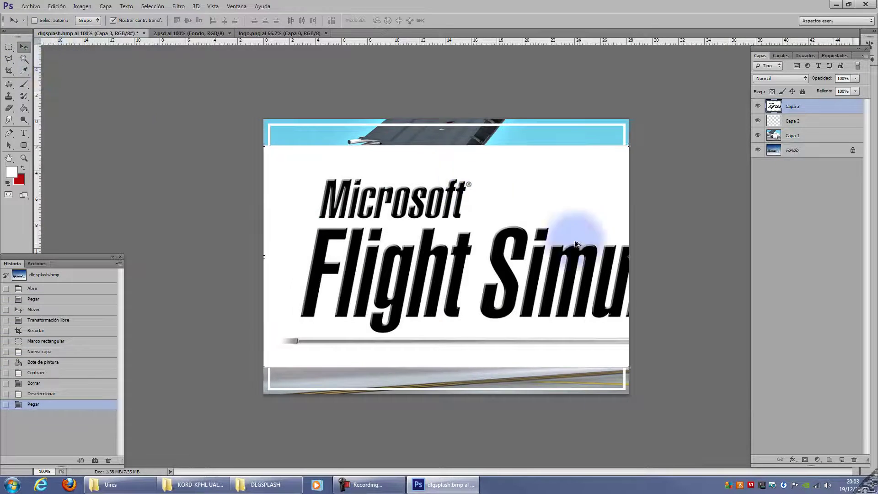
scroll(576, 243, down, 2)
scroll(703, 219, down, 2)
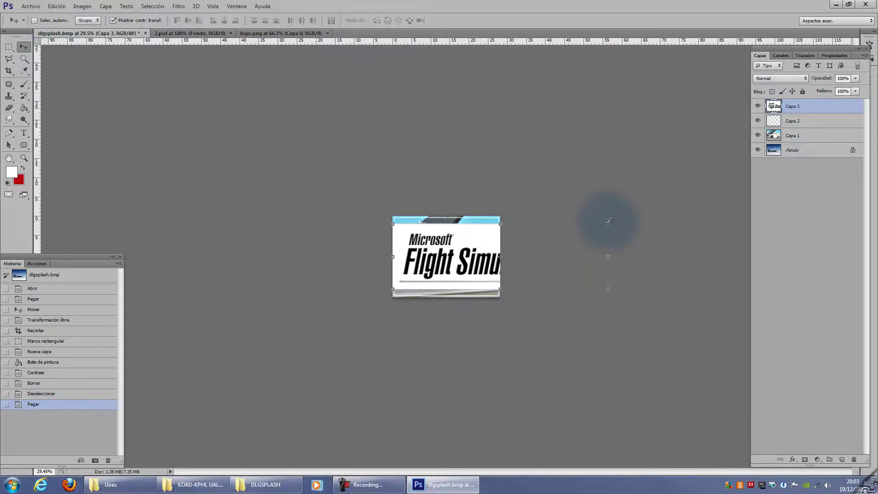
mouse_move(608, 221)
mouse_down()
mouse_move(497, 261)
mouse_move(506, 265)
mouse_up()
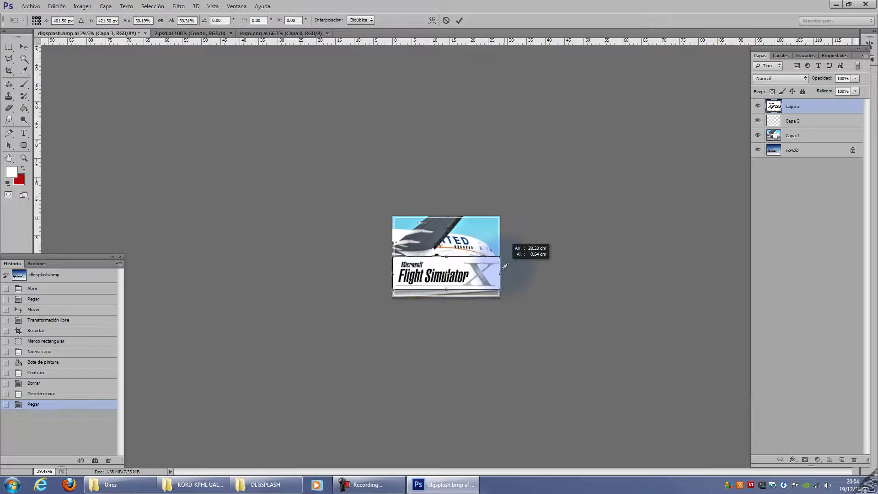
key(Return)
scroll(515, 261, up, 4)
scroll(515, 260, up, 2)
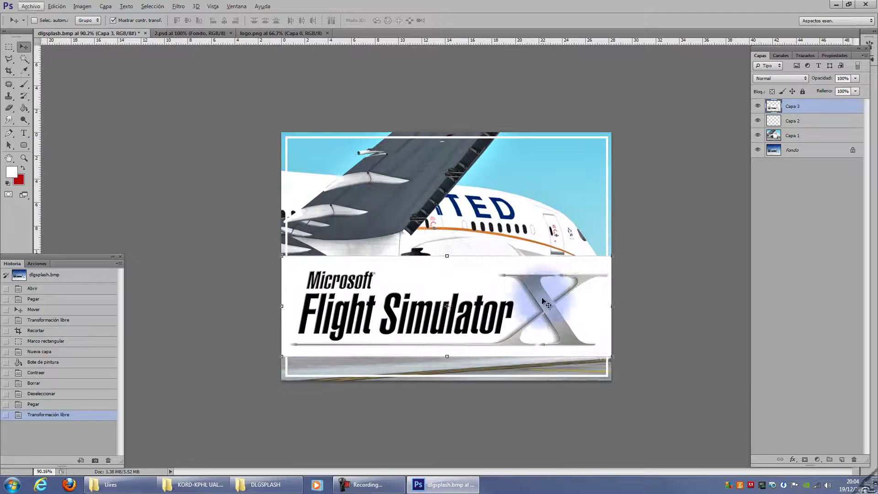
mouse_move(542, 309)
mouse_down()
mouse_move(546, 327)
mouse_move(538, 321)
mouse_up()
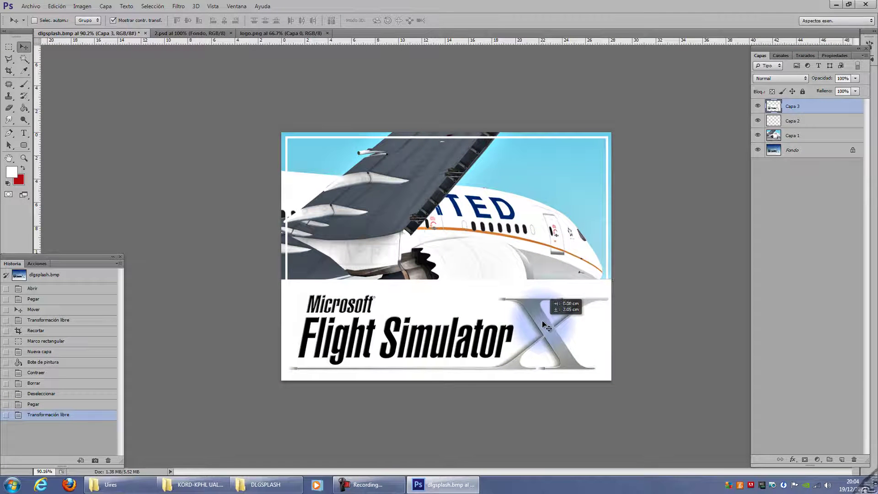
- Set the logo layer's blend mode to Multiplicar so it blends into the photo
click(781, 78)
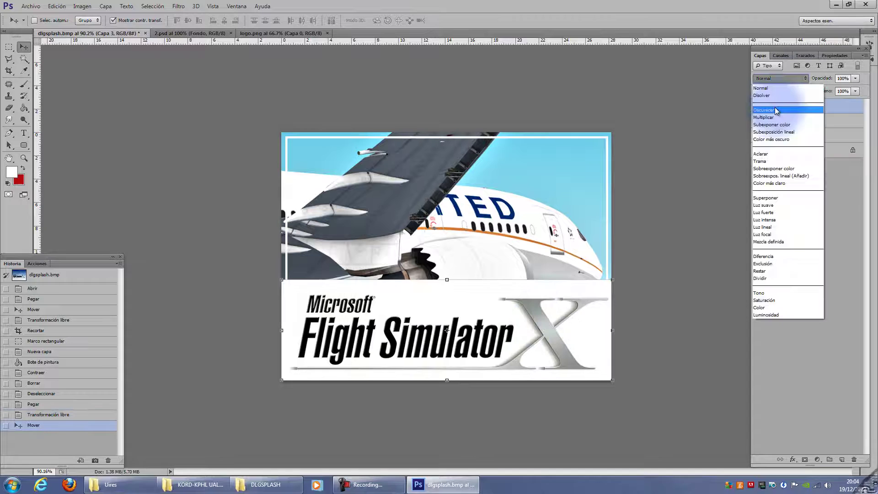
click(772, 123)
key(Down)
key(Down)
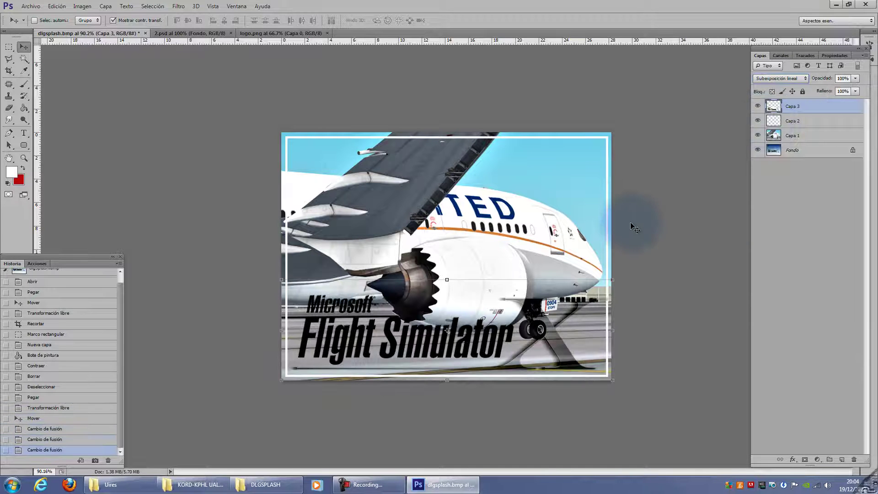
key(Down)
key(Up)
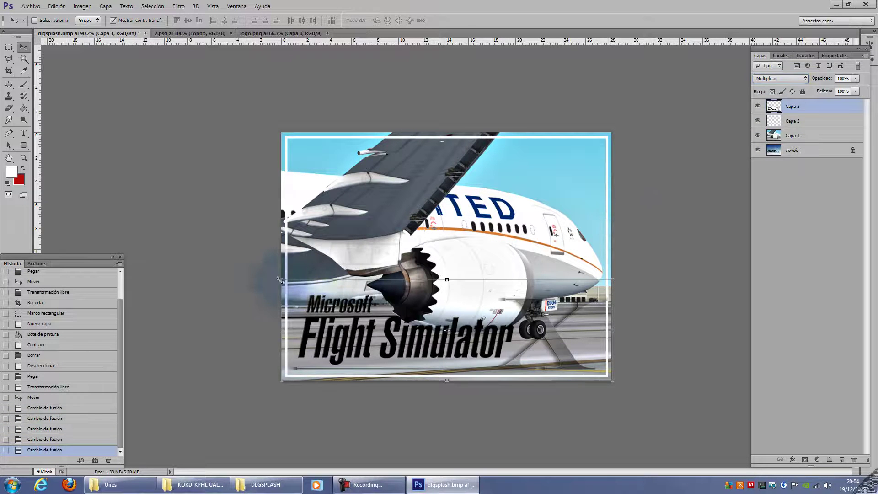
- Shrink the logo further and move it into the lower-right corner, back at 100% view
drag(284, 279, 430, 307)
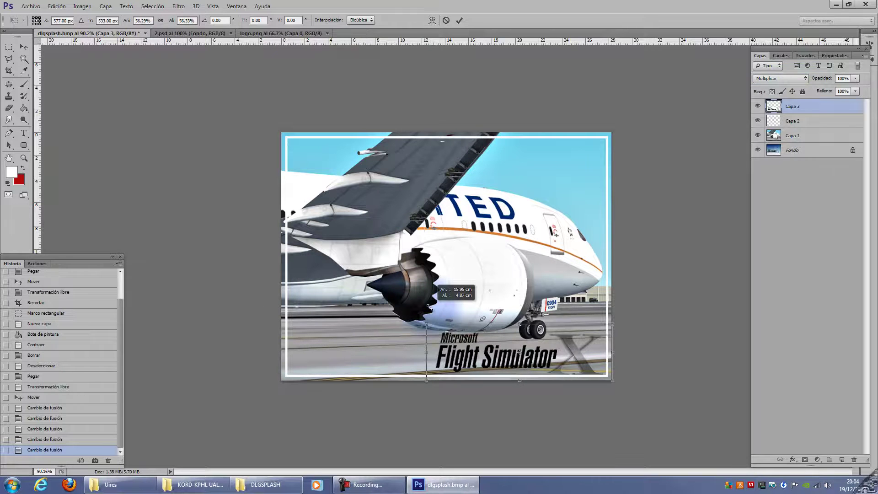
key(Return)
scroll(523, 337, up, 3)
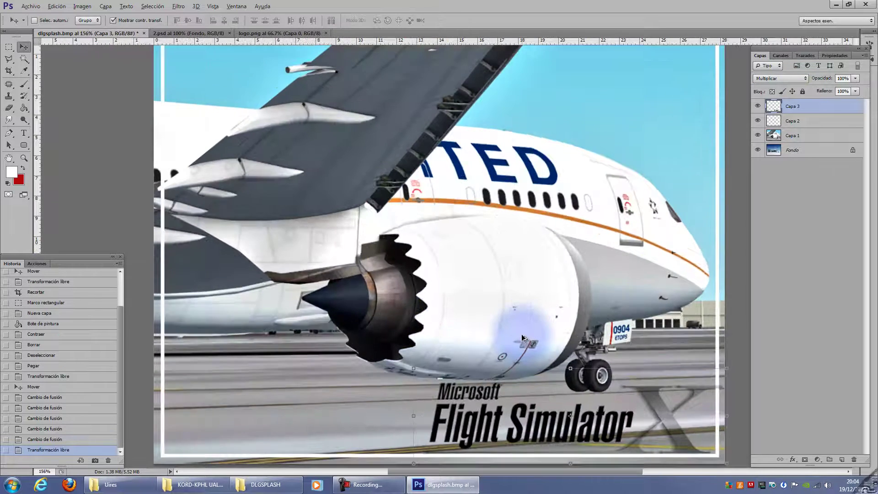
scroll(523, 338, up, 3)
drag(615, 260, 623, 236)
scroll(621, 255, up, 5)
scroll(585, 241, down, 5)
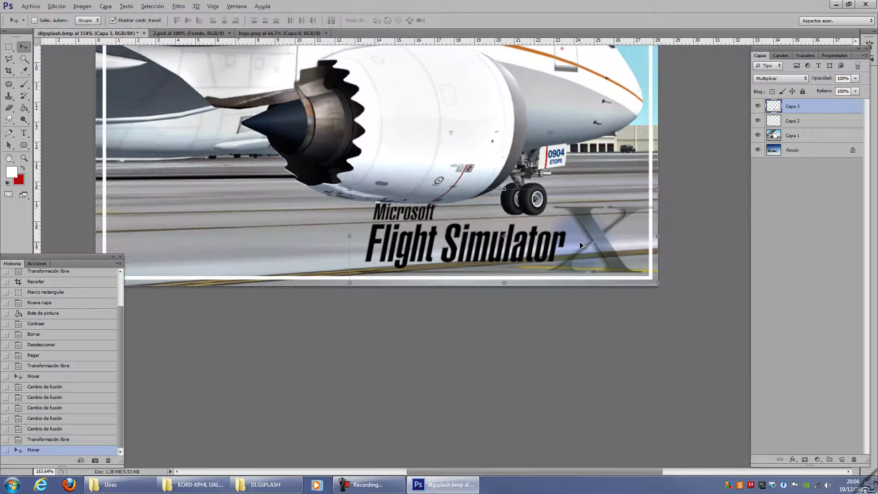
double_click(23, 158)
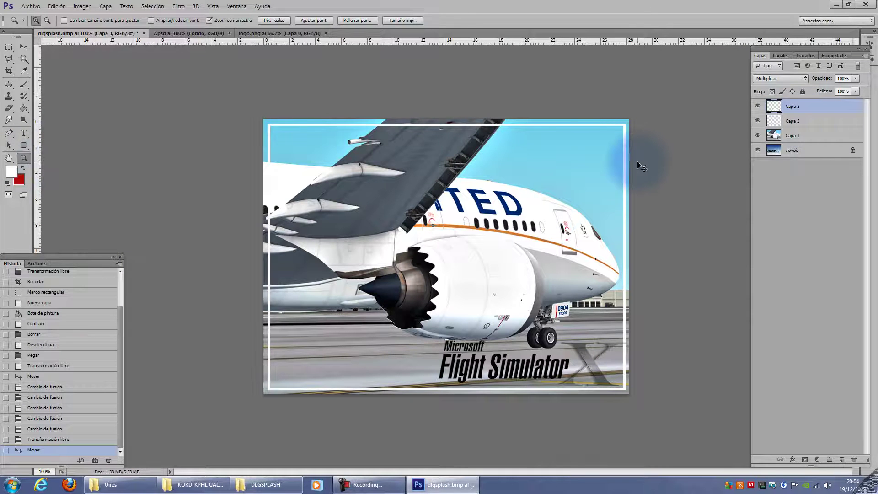
- Add a new layer just above the photo layer and paint on it with the brush
key(ctrl+shift+n)
click(23, 84)
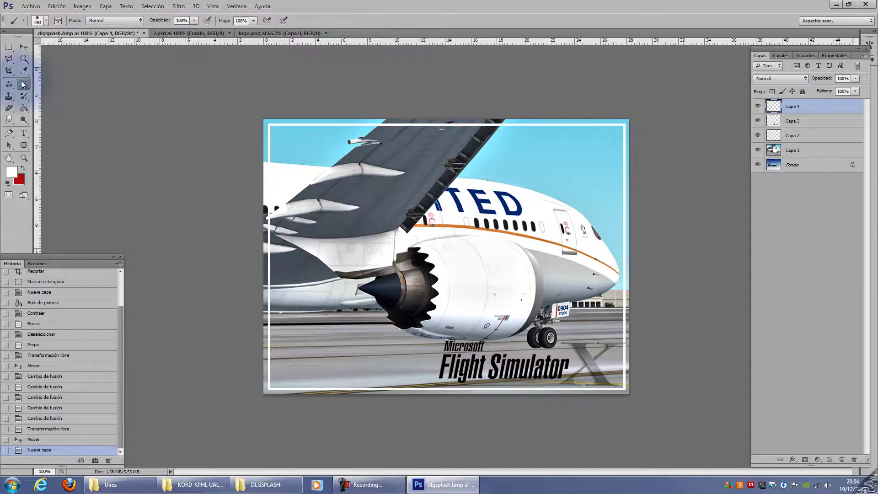
drag(803, 107, 803, 142)
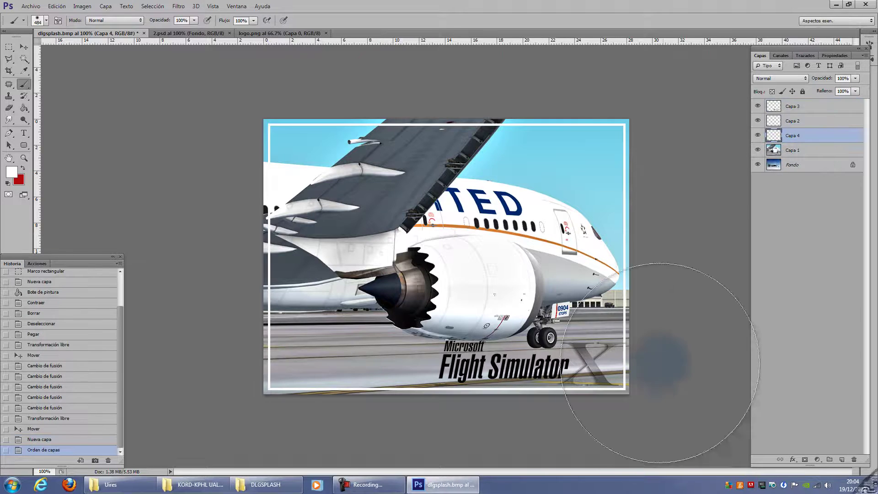
scroll(662, 361, down, 3)
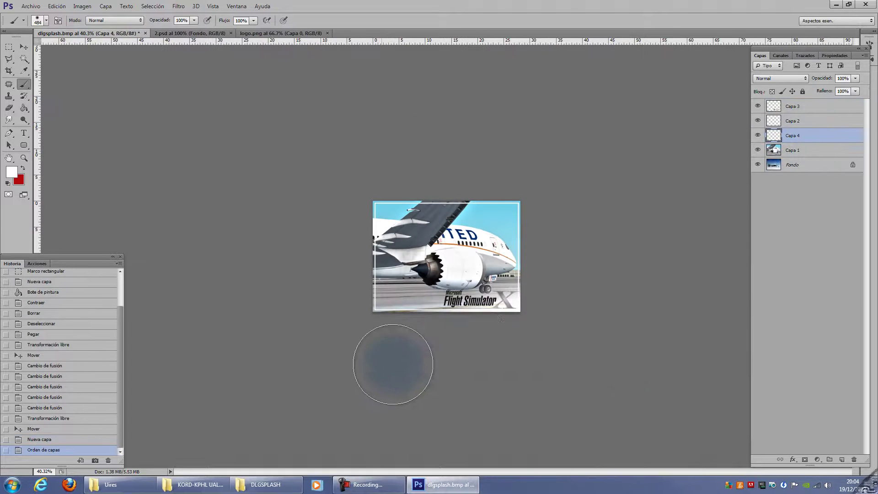
click(532, 340)
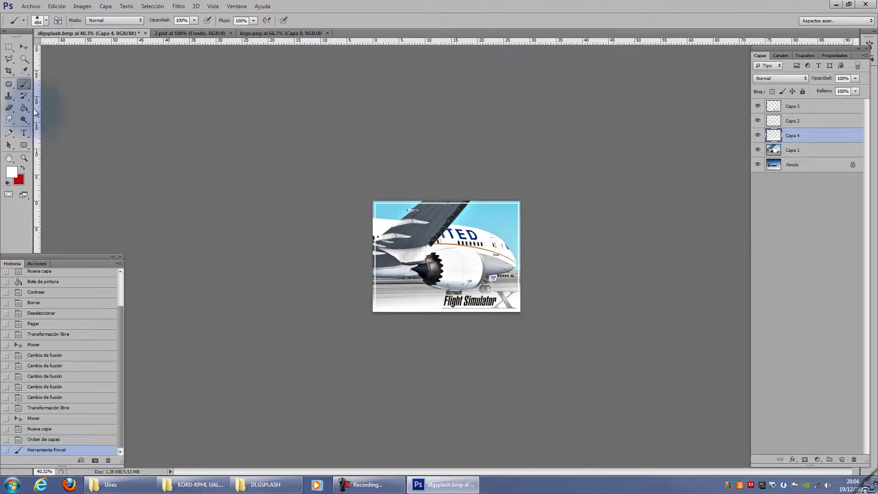
- Switch to the Eraser and adjust its brush size via the right-click options
click(11, 111)
right_click(419, 227)
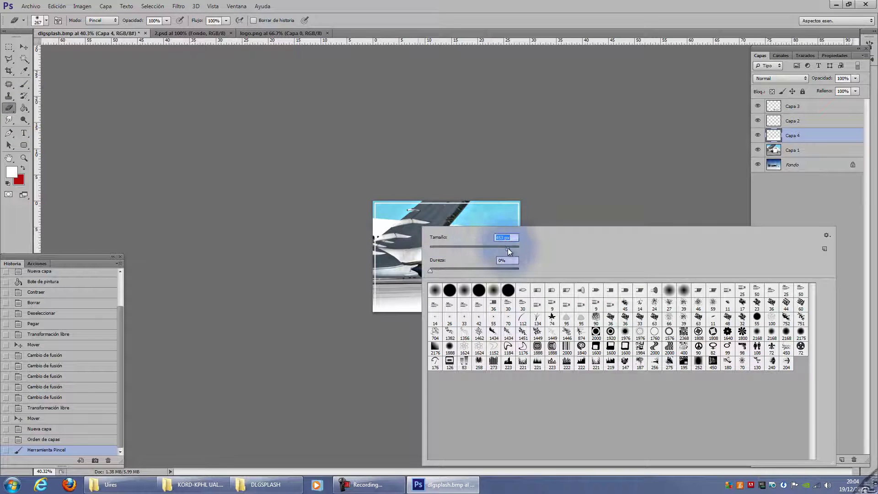
text(463)
key(Return)
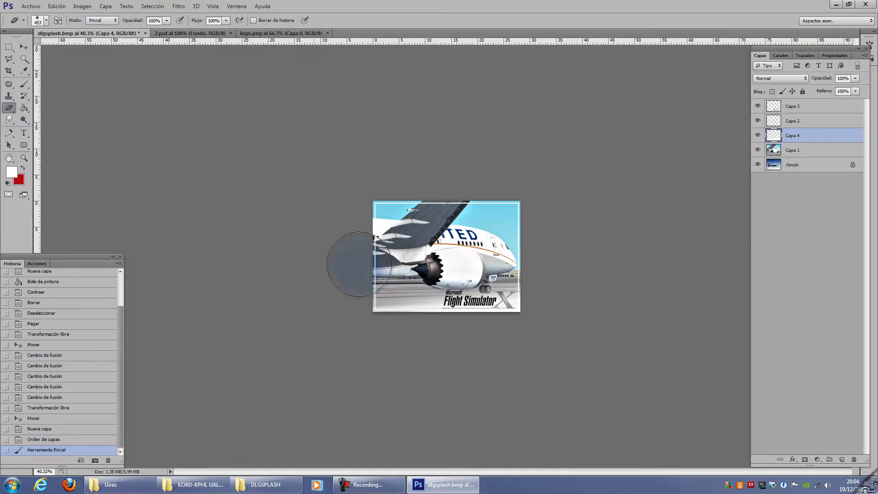
key(e)
click(487, 292)
scroll(488, 291, up, 5)
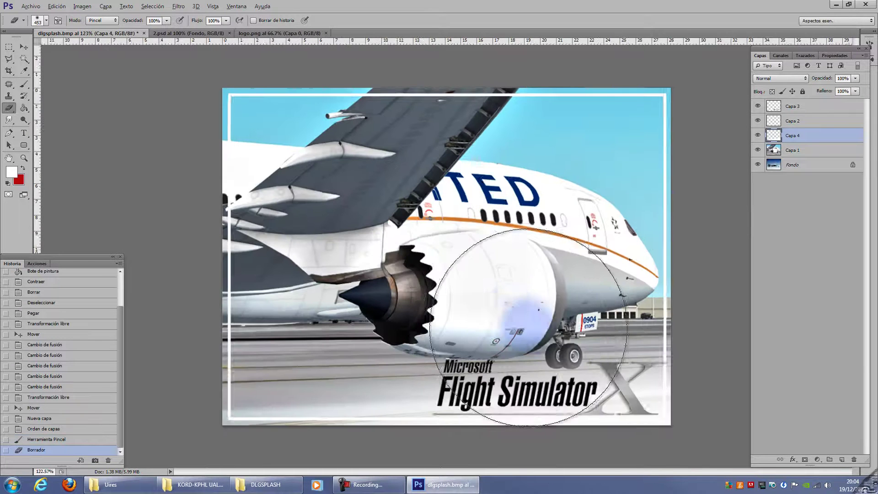
scroll(570, 337, up, 3)
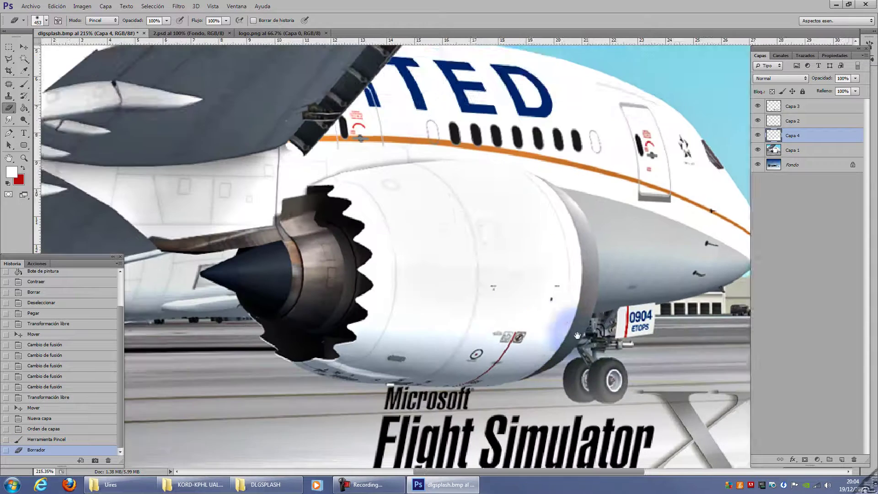
- Reduce the eraser brush and erase the bluish haze around the landing-gear wheels
right_click(465, 203)
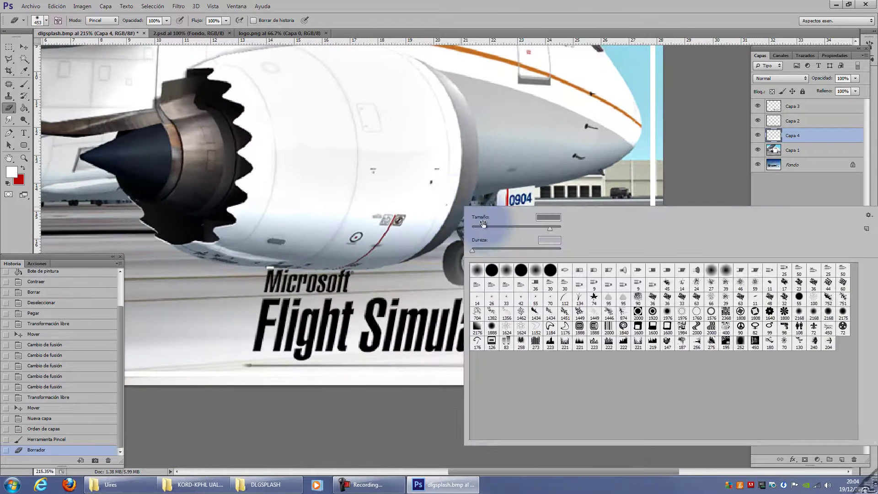
click(479, 228)
click(448, 265)
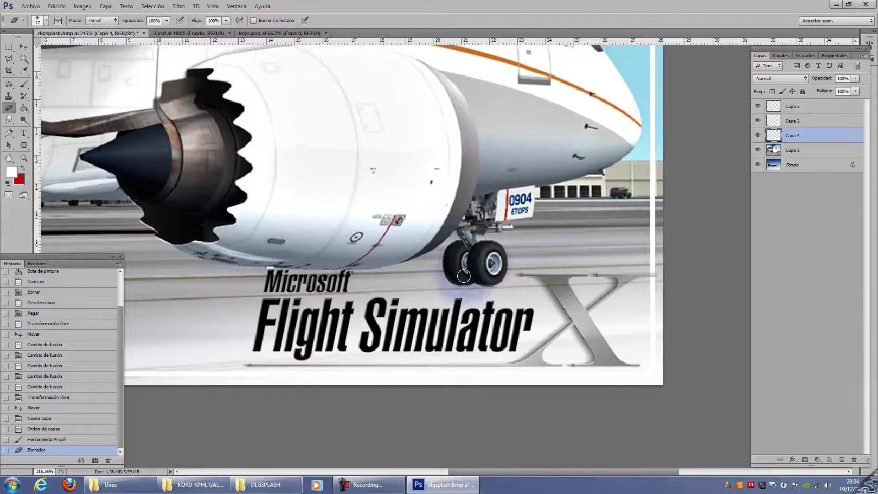
drag(497, 274, 461, 266)
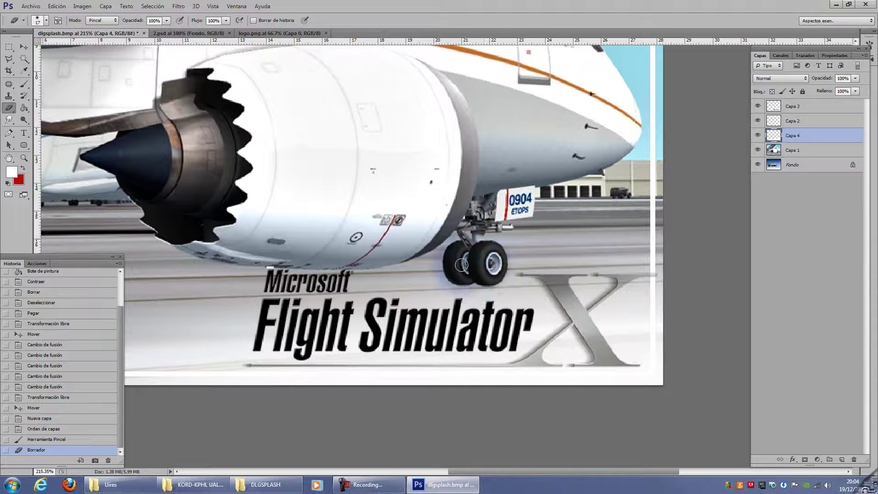
scroll(453, 257, down, 2)
scroll(453, 257, down, 2)
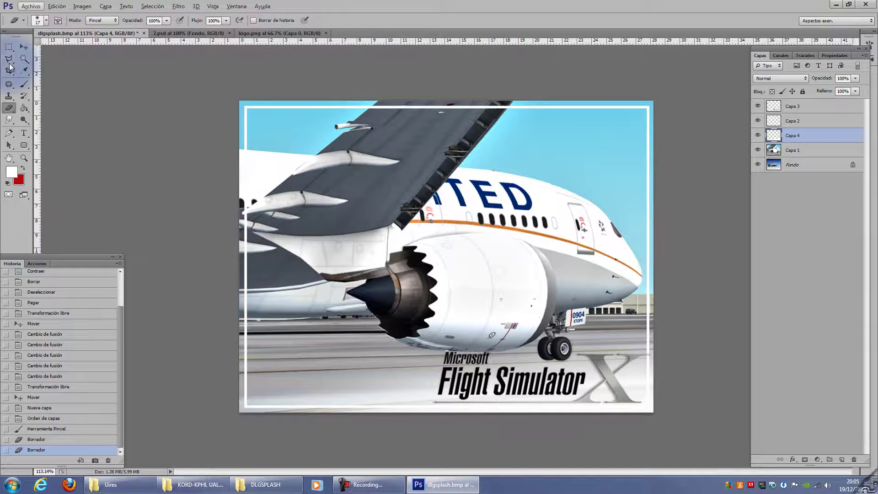
- Save the splash via Guardar como as BMP dlgsplash.bmp on the Escritorio, accepting the BMP options
key(m)
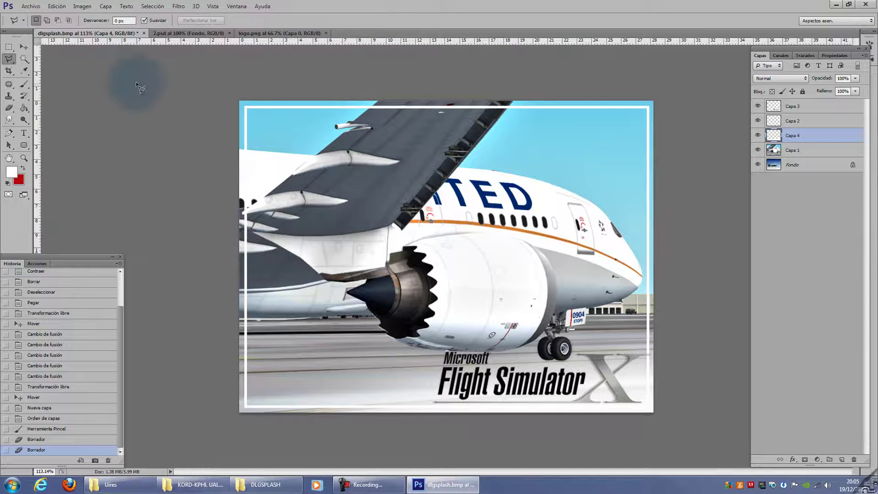
click(30, 6)
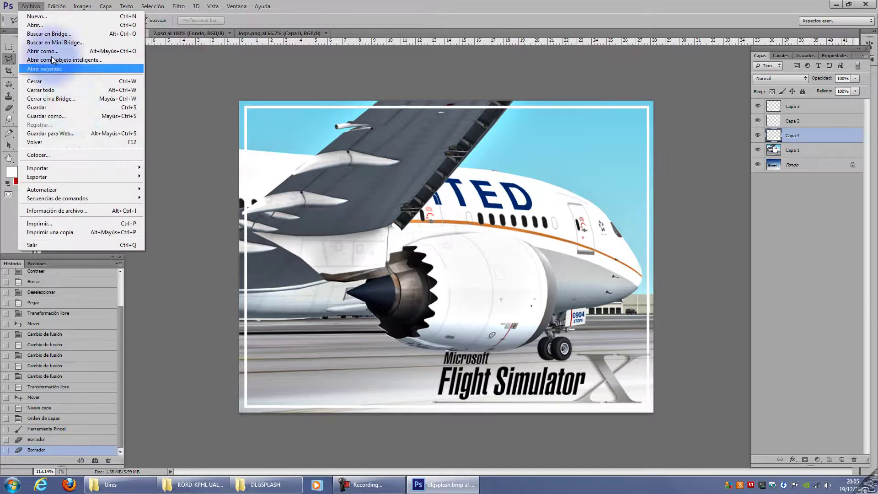
click(64, 118)
click(152, 364)
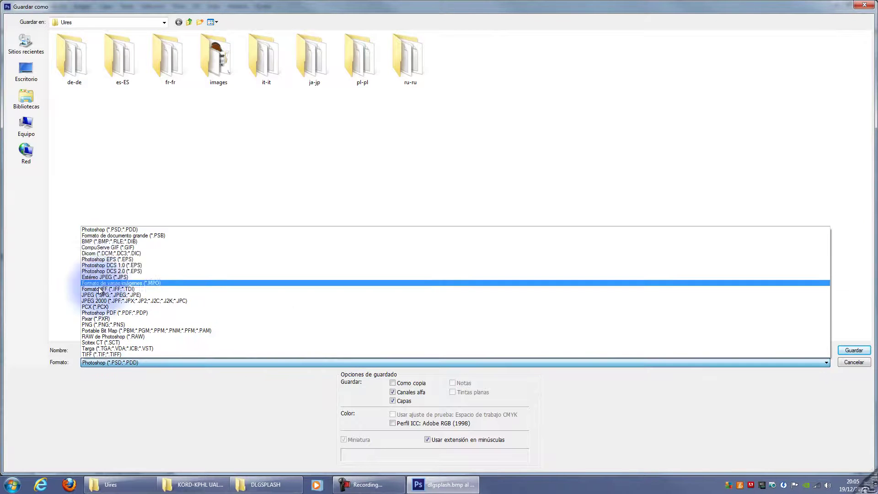
click(98, 241)
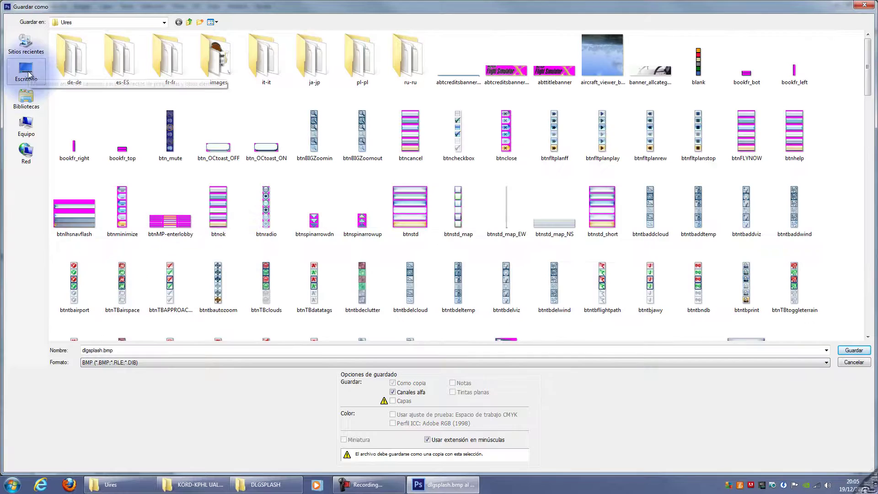
click(28, 74)
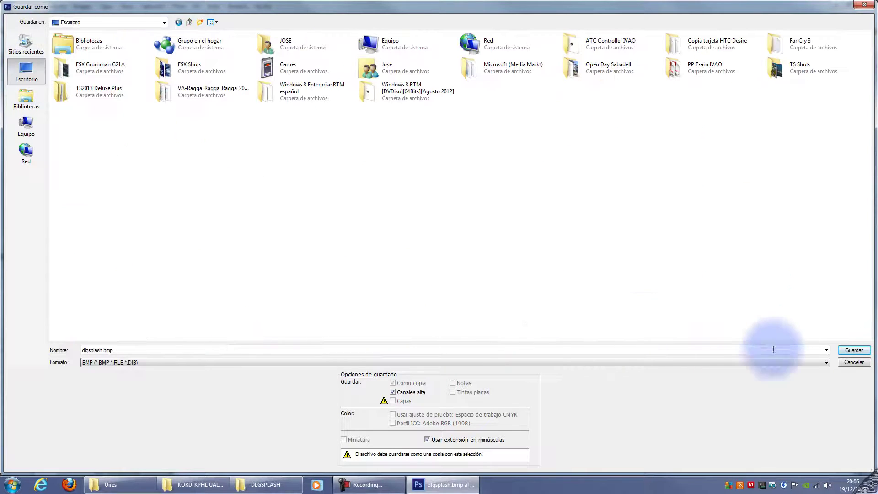
double_click(98, 350)
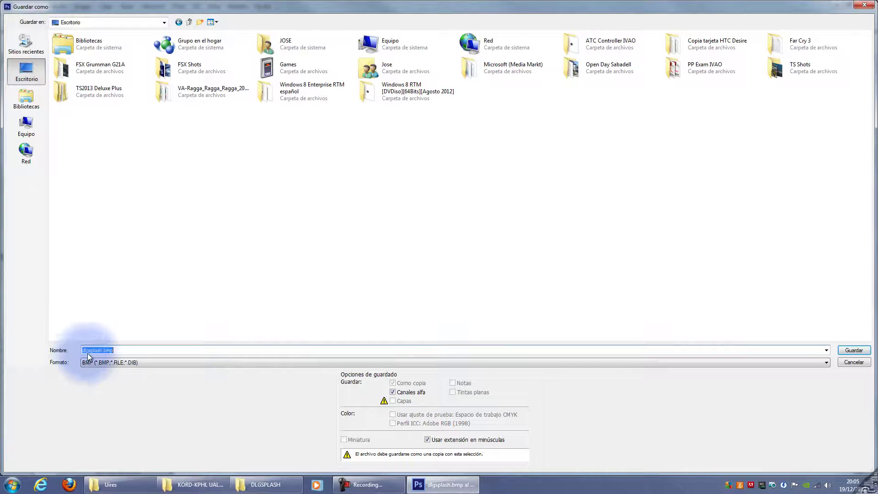
click(854, 351)
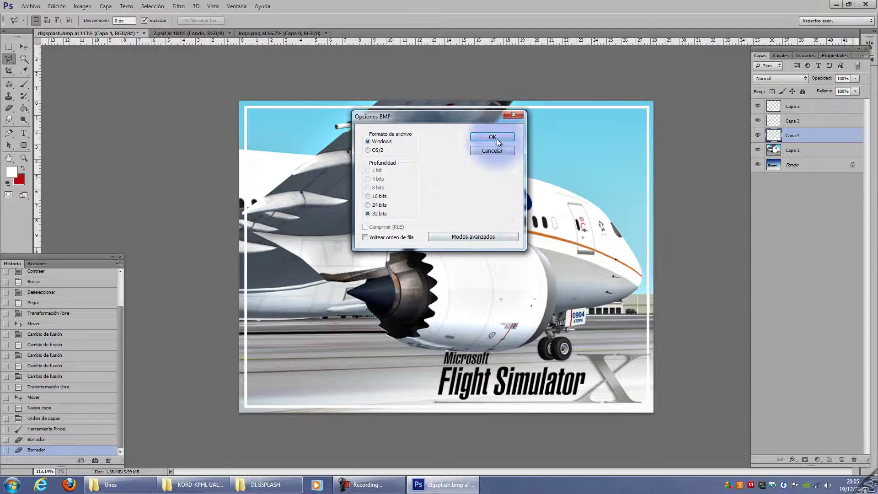
click(493, 138)
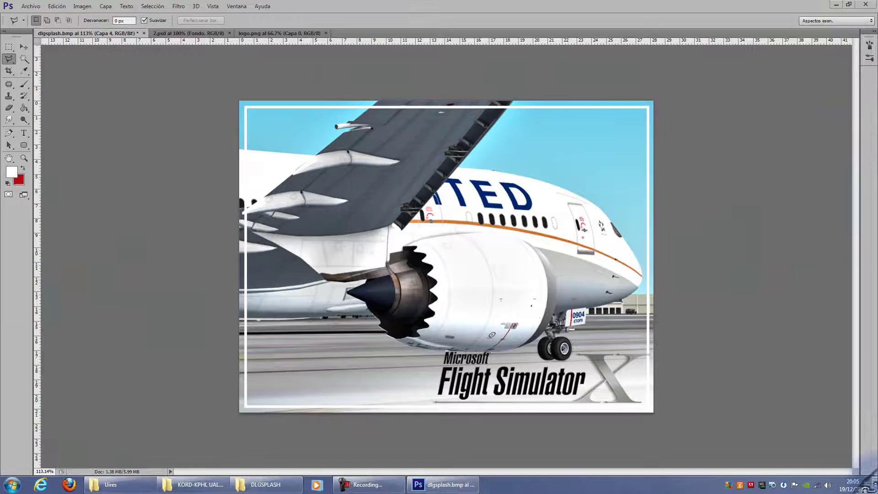
- Minimize Photoshop and move the saved dlgsplash icon to the centre of the desktop
click(875, 485)
mouse_move(67, 201)
mouse_down()
mouse_move(317, 210)
mouse_move(335, 200)
mouse_up()
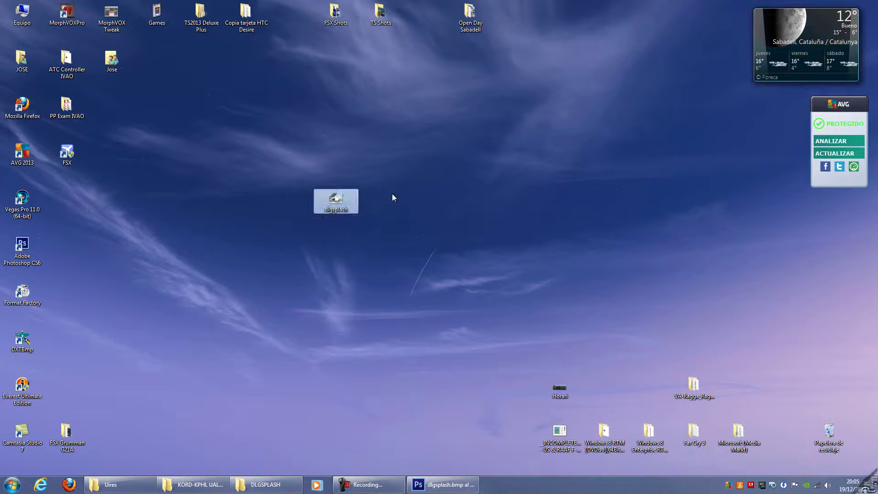
click(370, 260)
- Preview dlgsplash in Windows Photo Viewer to confirm the framed airliner splash, then close it
right_click(341, 203)
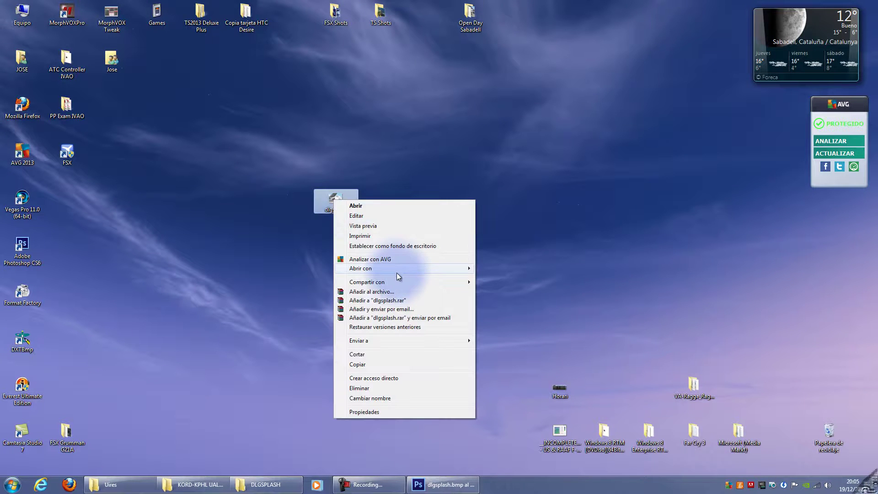
mouse_move(362, 268)
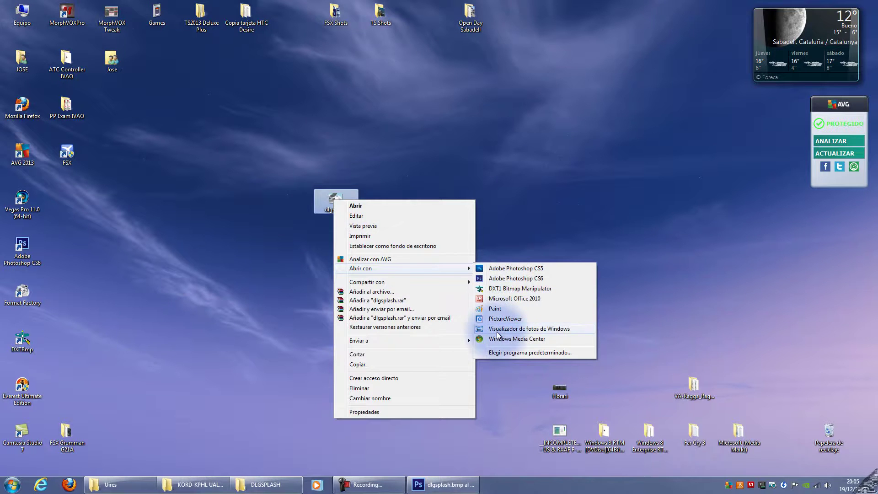
click(528, 328)
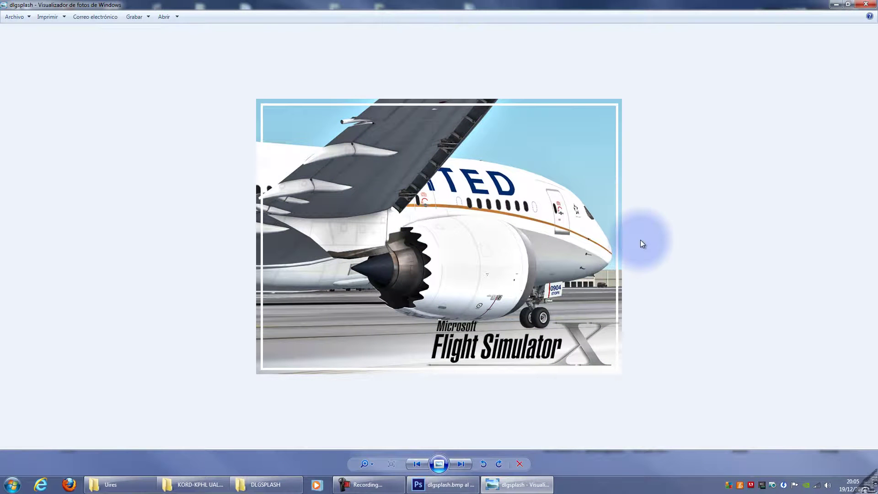
click(866, 5)
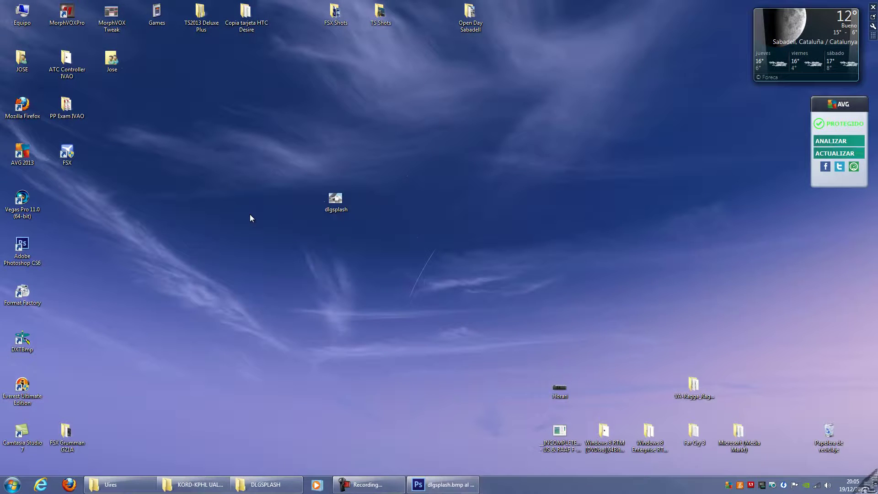
- Copy the desktop dlgsplash file and bring up the FSX Uires folder window
right_click(336, 204)
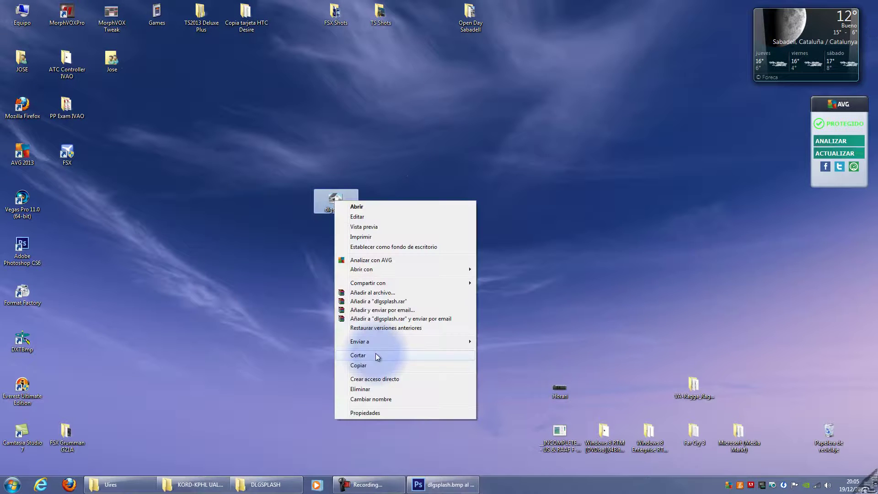
click(363, 365)
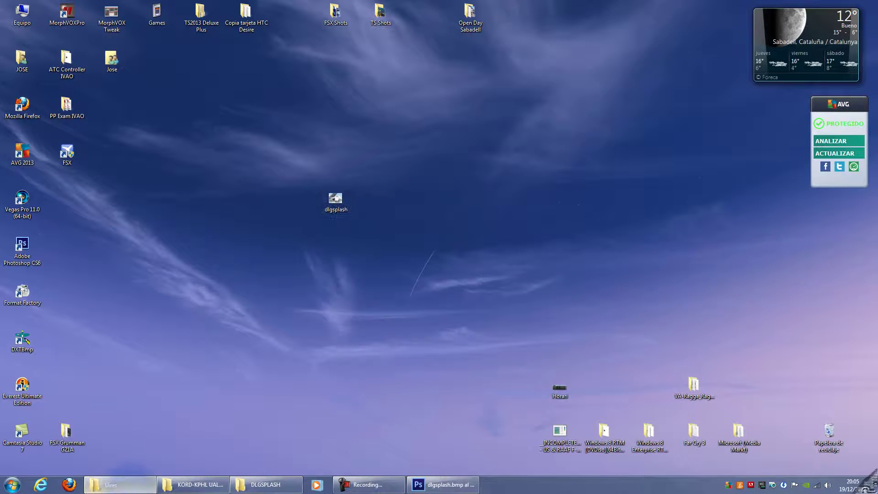
click(121, 484)
scroll(804, 187, down, 1)
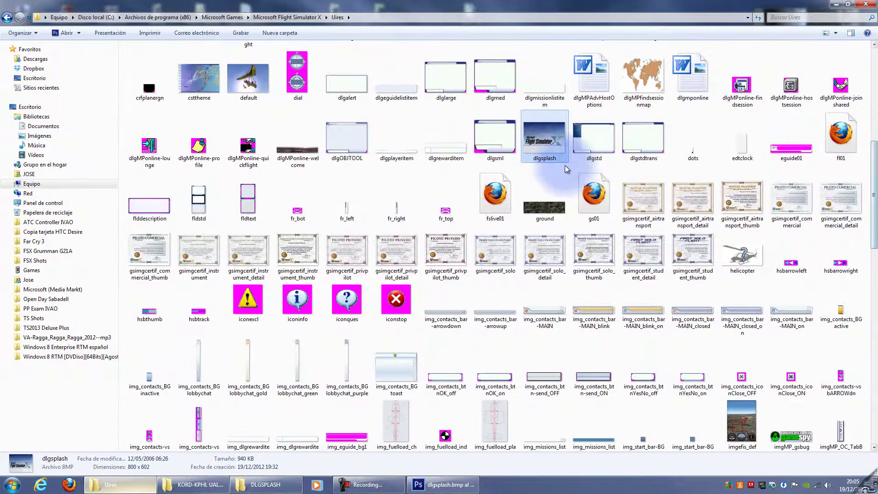
click(571, 168)
- Paste dlgsplash into Uires, replacing the original with administrator permission, then return to the desktop
right_click(571, 169)
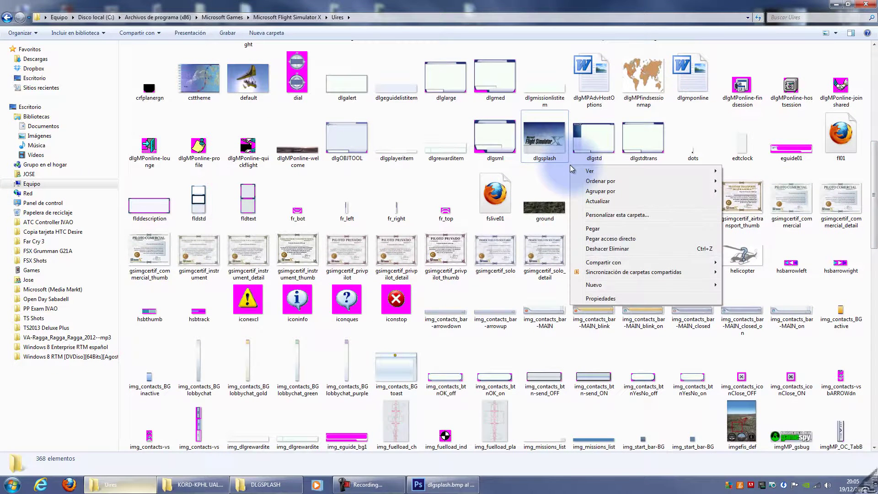
click(595, 228)
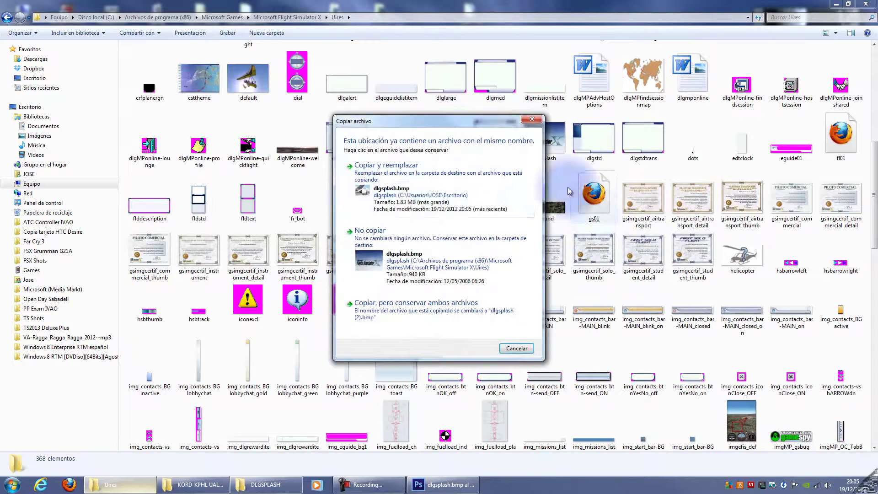
click(439, 185)
click(430, 281)
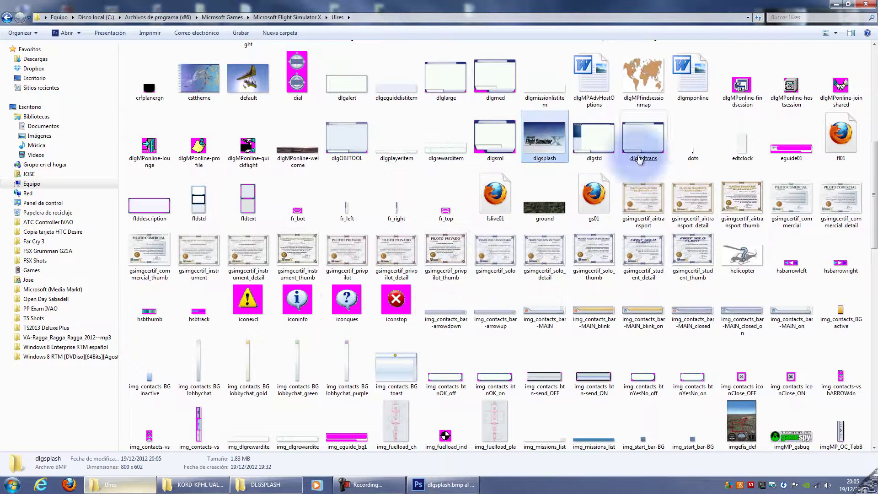
click(522, 175)
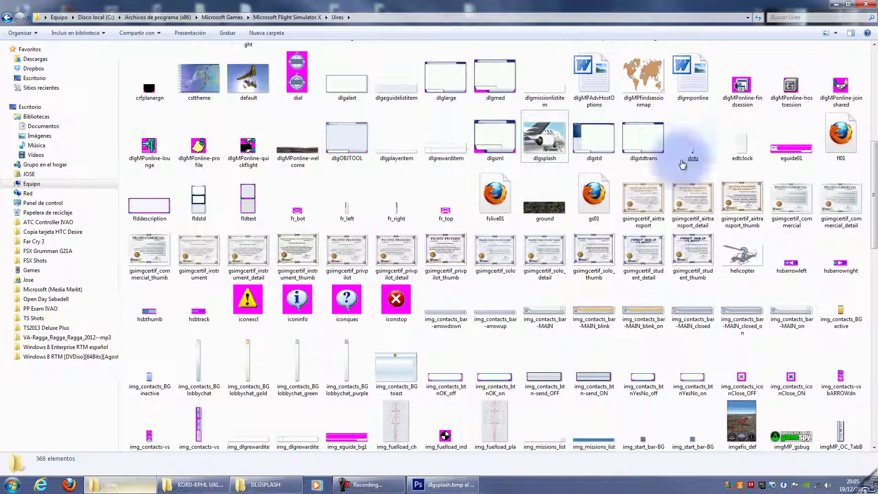
key(super+d)
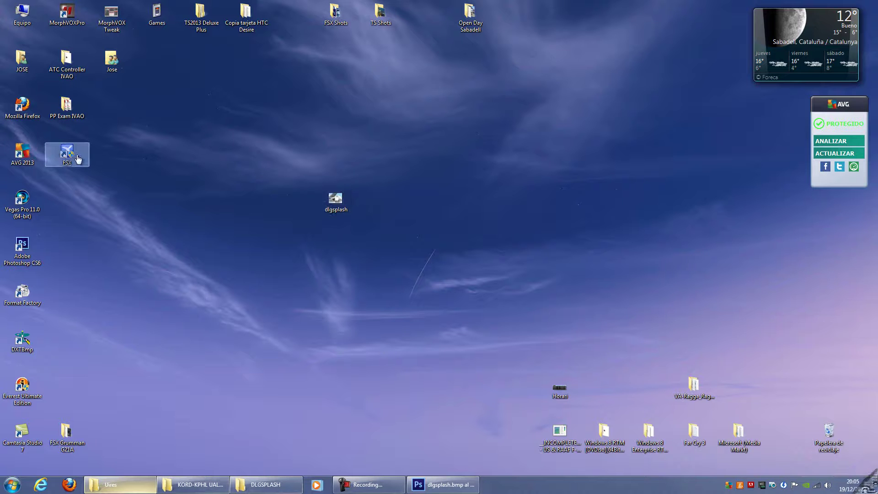
- Launch FSX to see the new splash, then end the fsx.exe process in Task Manager and close it
click(67, 157)
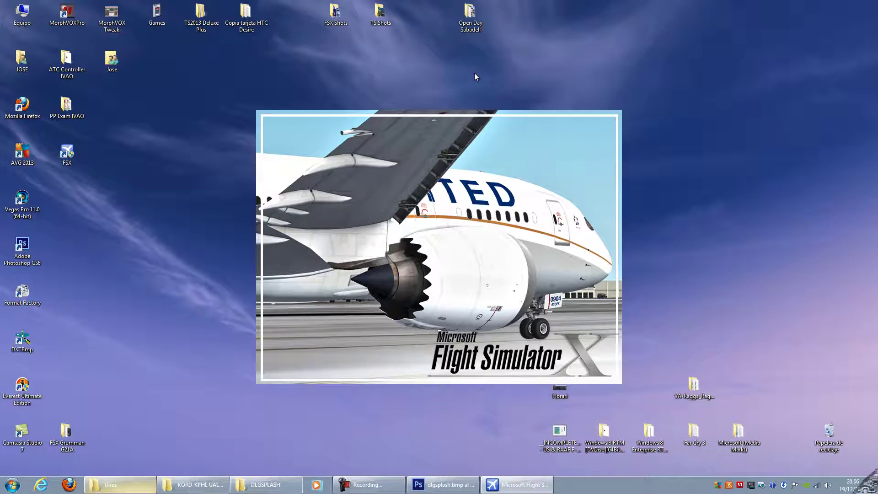
key(ctrl+shift+Escape)
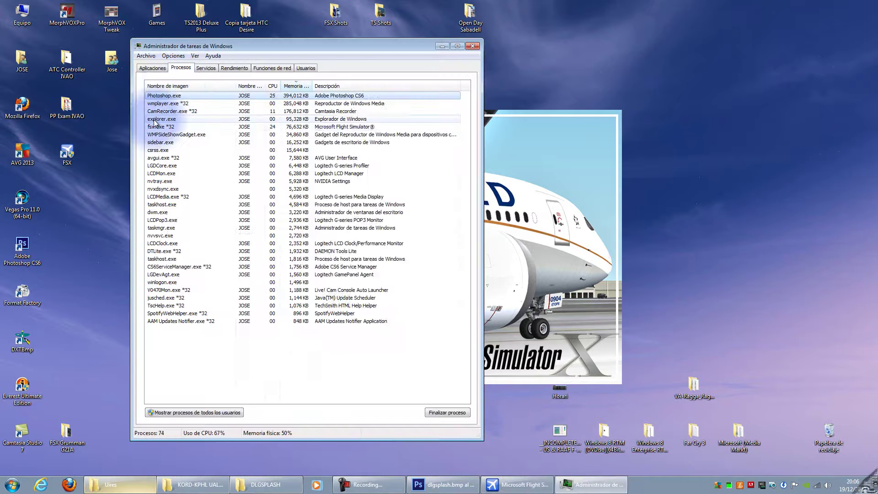
click(159, 126)
right_click(159, 127)
click(193, 148)
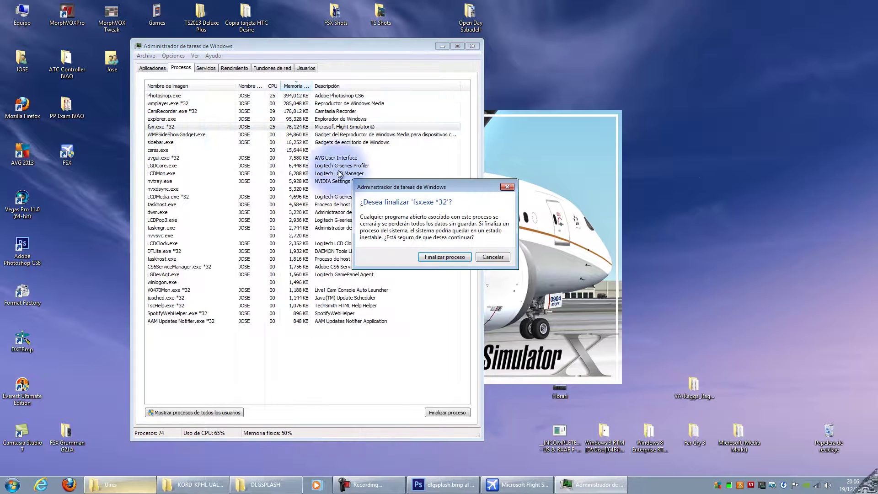
click(444, 254)
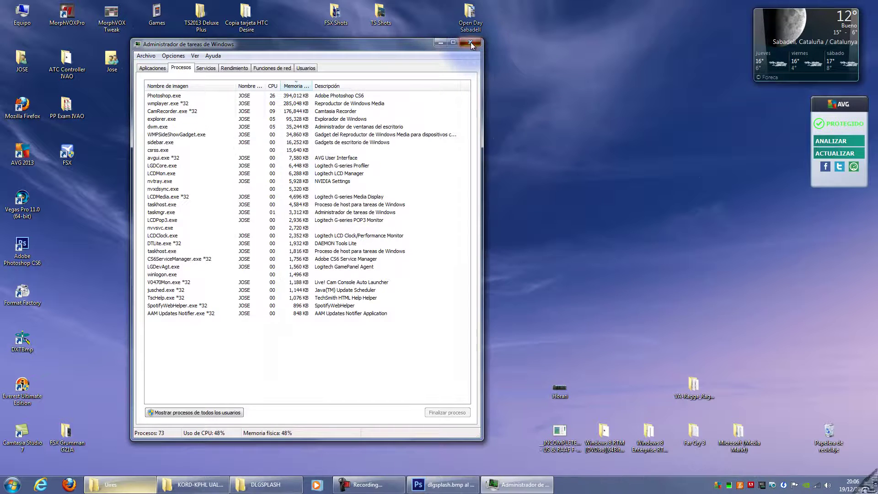
click(472, 43)
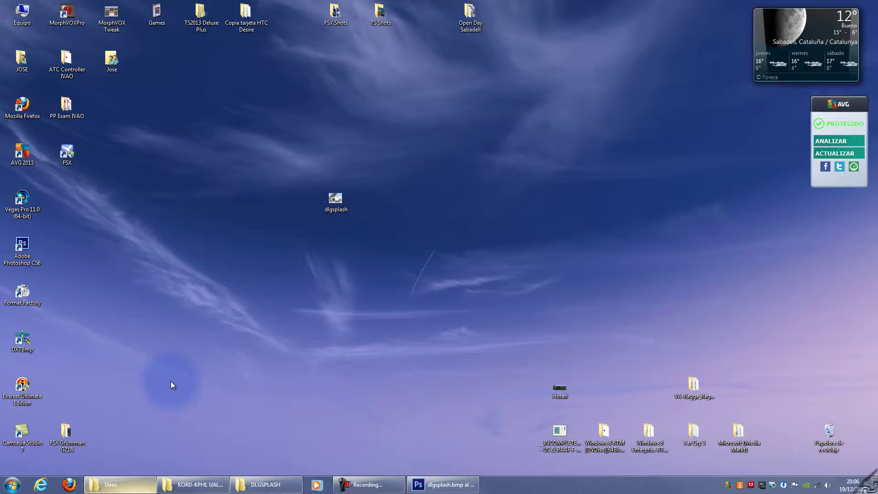
- Select the dlgsplash image on the desktop, then clear the selection
drag(279, 136, 416, 307)
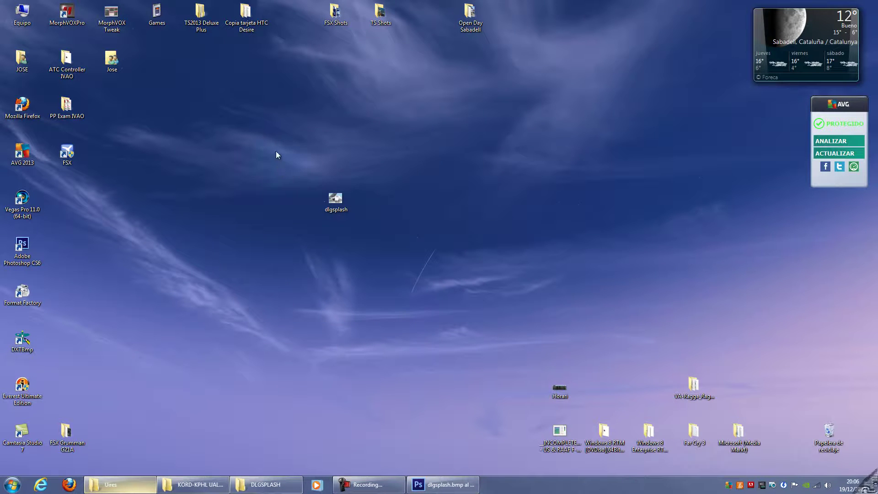
mouse_move(276, 150)
mouse_down()
mouse_move(415, 286)
mouse_move(389, 257)
mouse_up()
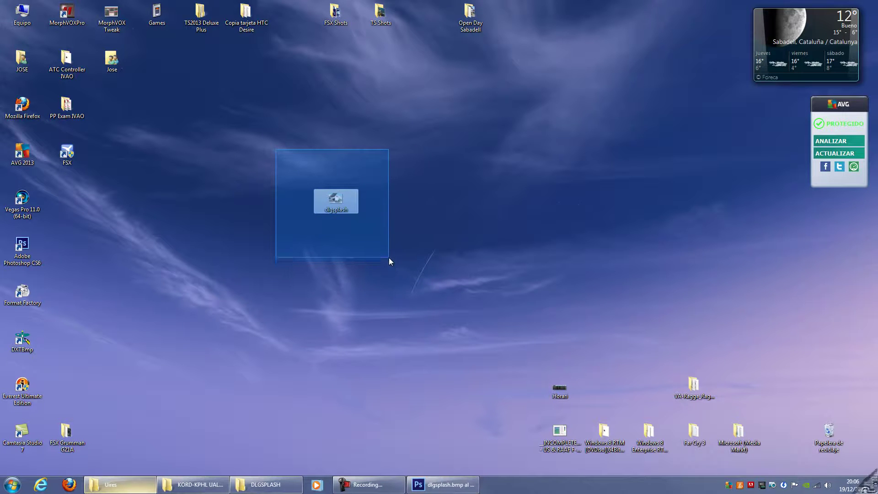
click(417, 218)
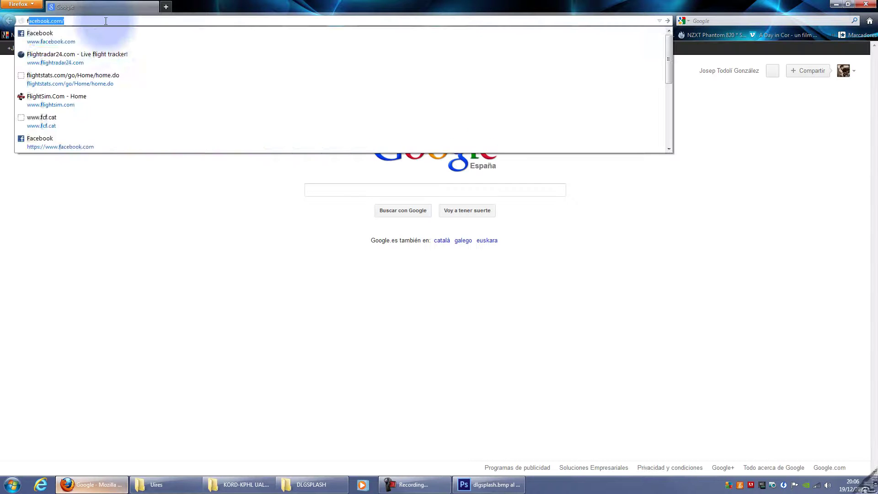
text(lightsim.com)
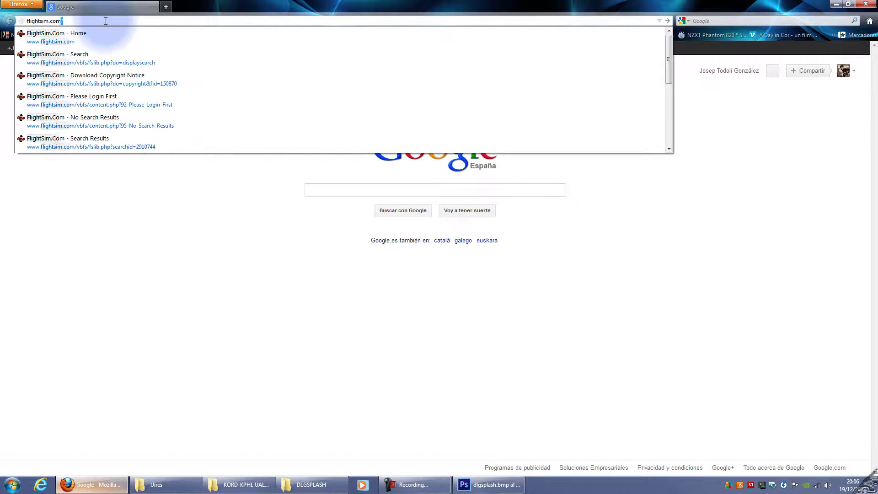
- Load flightsim.com and search the file library's FSX Splash Screens section, listing its 114 files
key(Return)
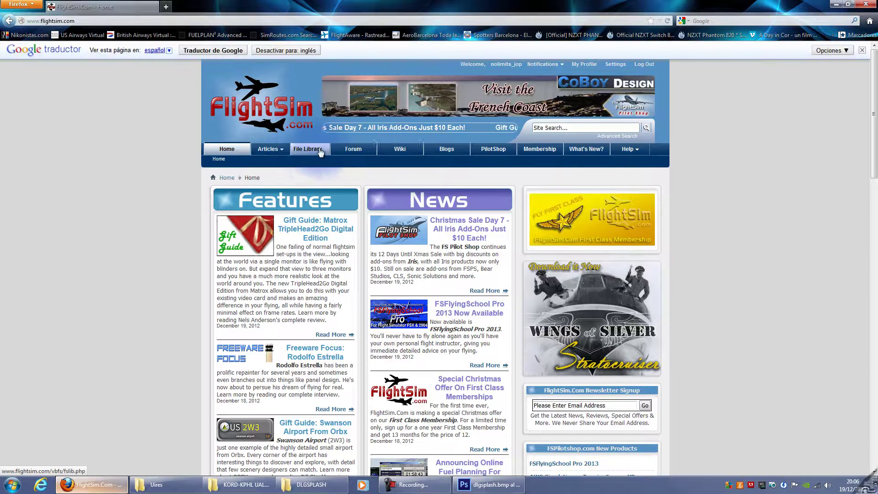
mouse_move(310, 149)
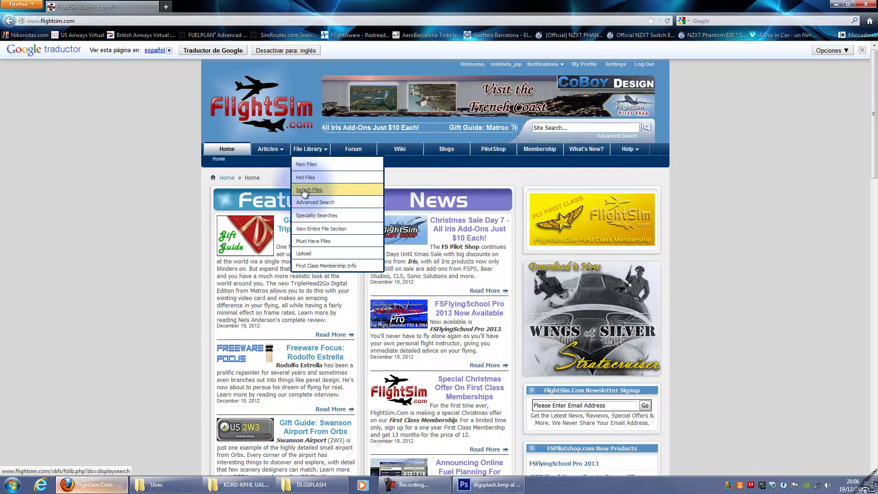
click(303, 191)
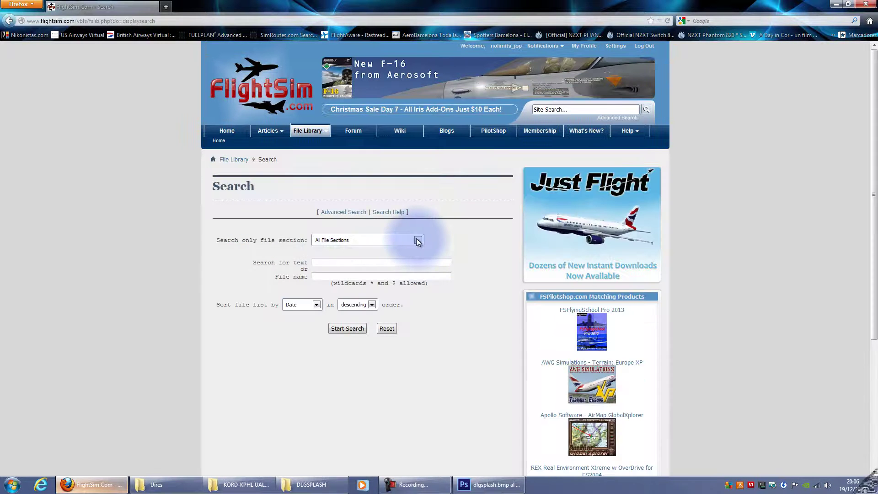
click(418, 259)
drag(420, 271, 423, 301)
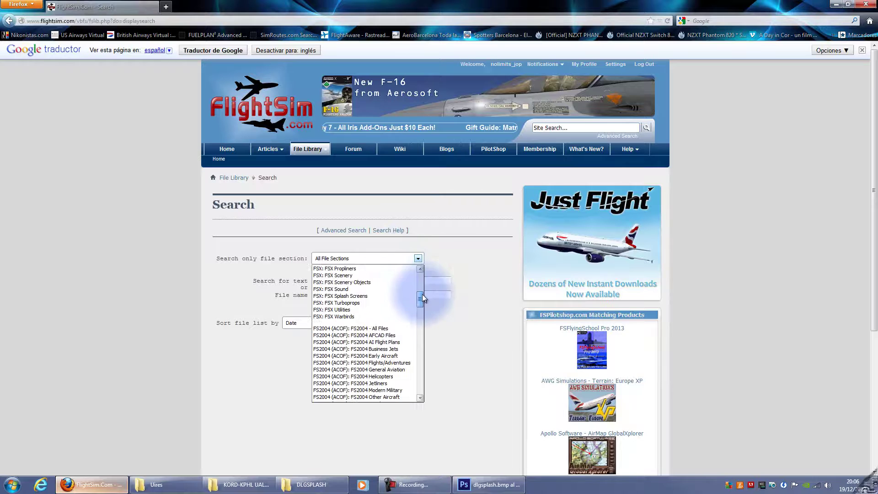
click(351, 297)
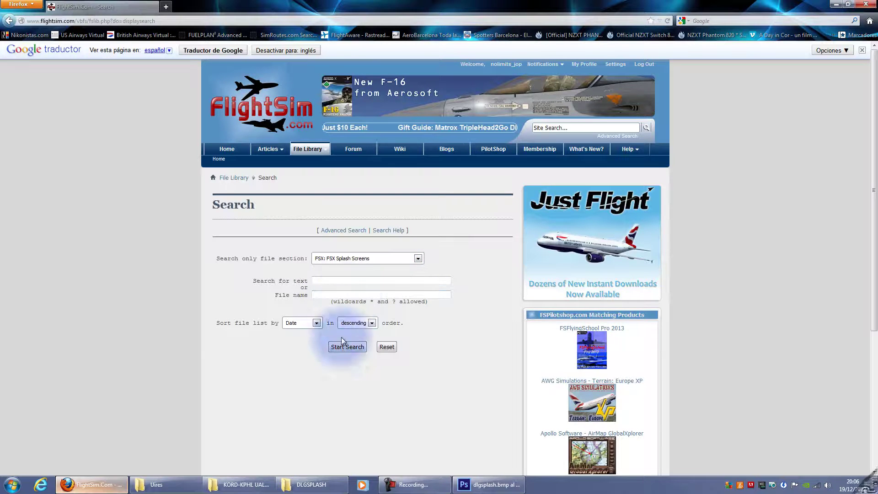
click(346, 347)
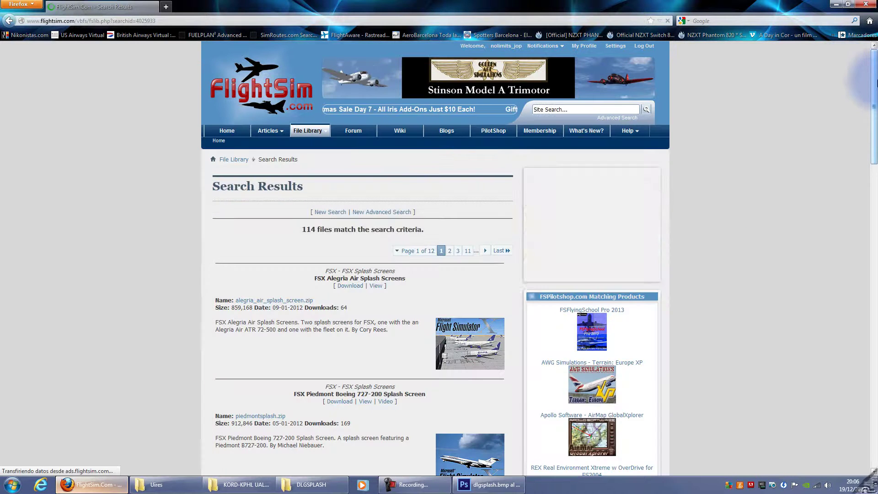
drag(874, 69, 874, 374)
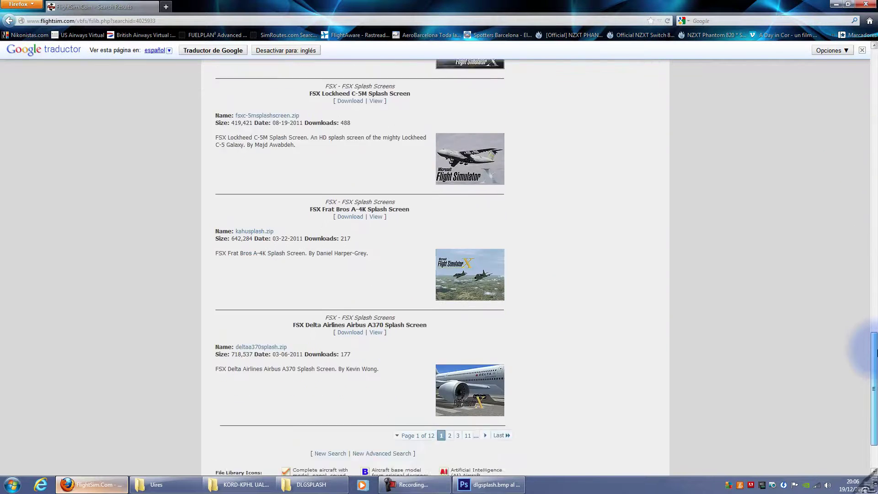
- Download the FSX Splash Screen--Grumman Goose G21A from results page 2 and minimize Firefox
click(485, 357)
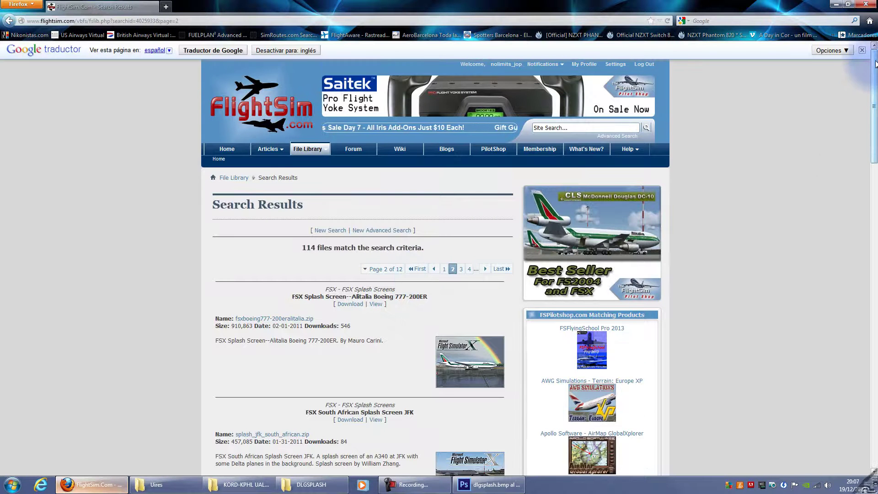
drag(874, 83, 874, 385)
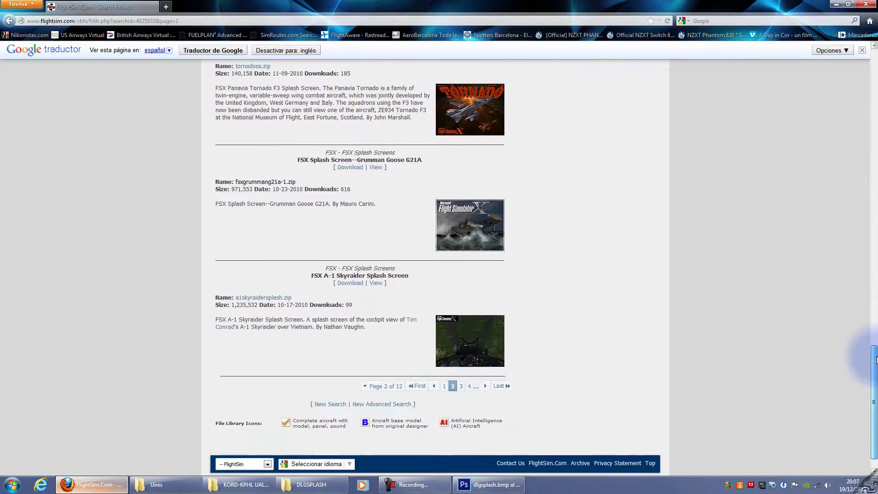
click(349, 169)
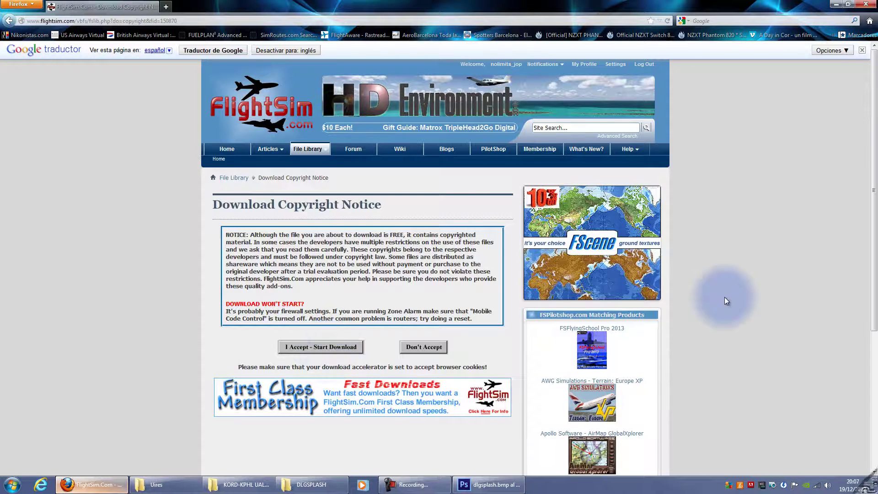
click(875, 485)
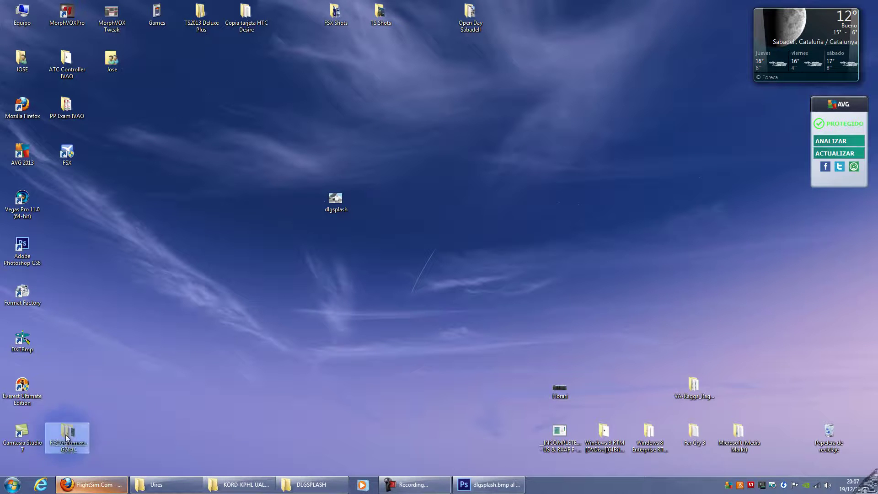
- Open the FSX Grumman G21A folder's dlgsplash and preview the Goose splash image, then close the preview
drag(67, 437, 204, 211)
drag(271, 204, 288, 206)
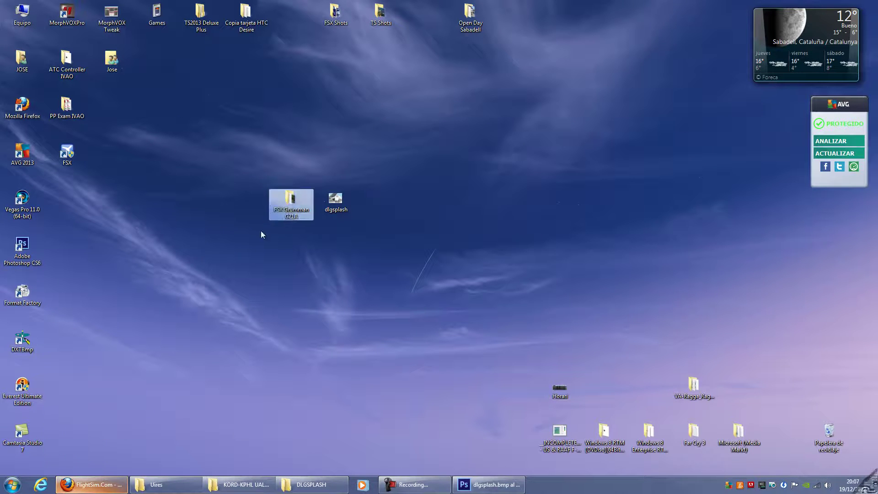
double_click(287, 208)
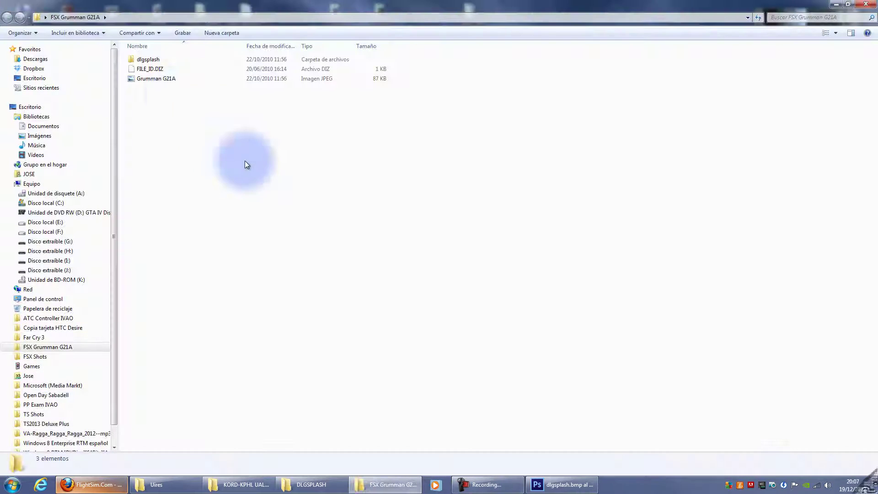
double_click(146, 63)
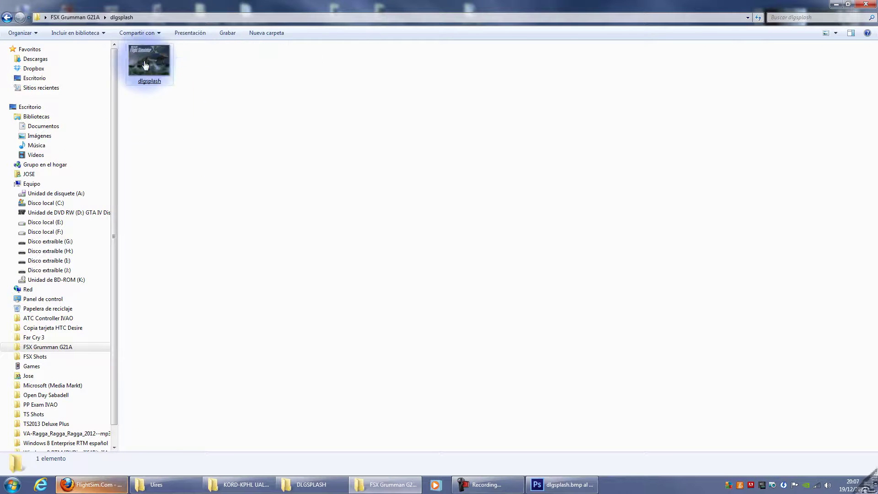
right_click(149, 58)
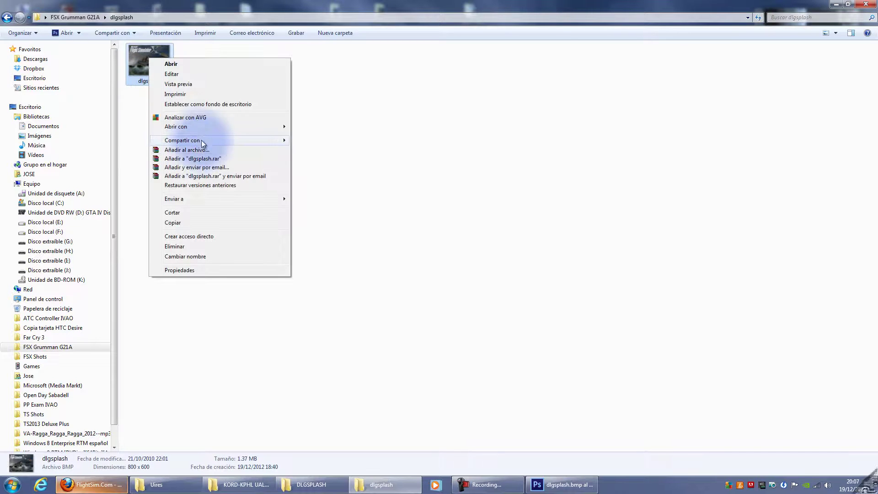
mouse_move(176, 126)
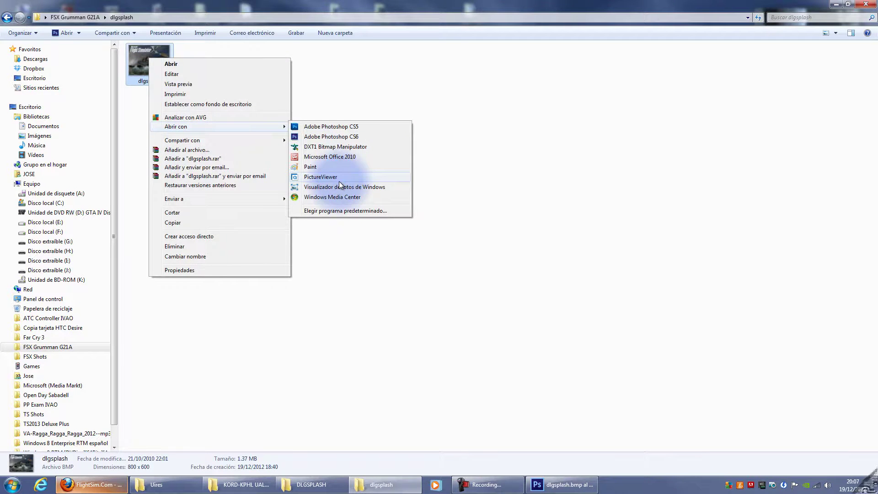
click(331, 187)
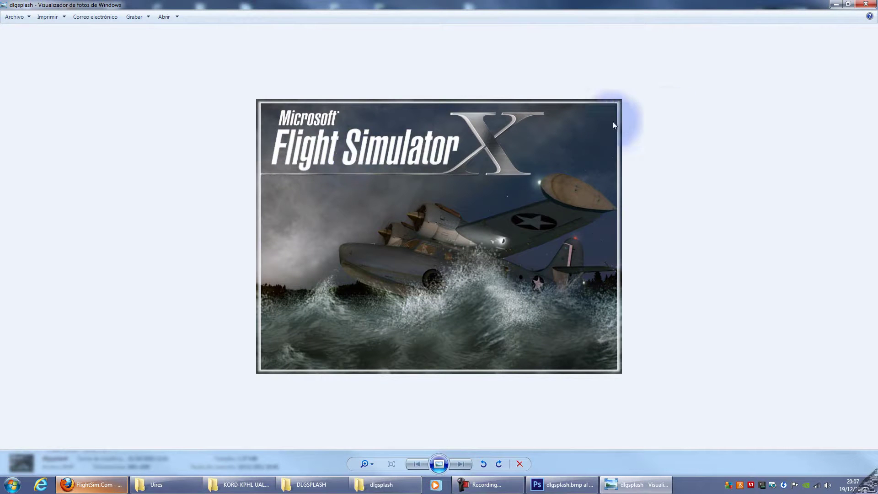
click(866, 5)
- Copy the Goose dlgsplash into the FSX Uires folder, replacing the existing file with administrator permission
right_click(149, 62)
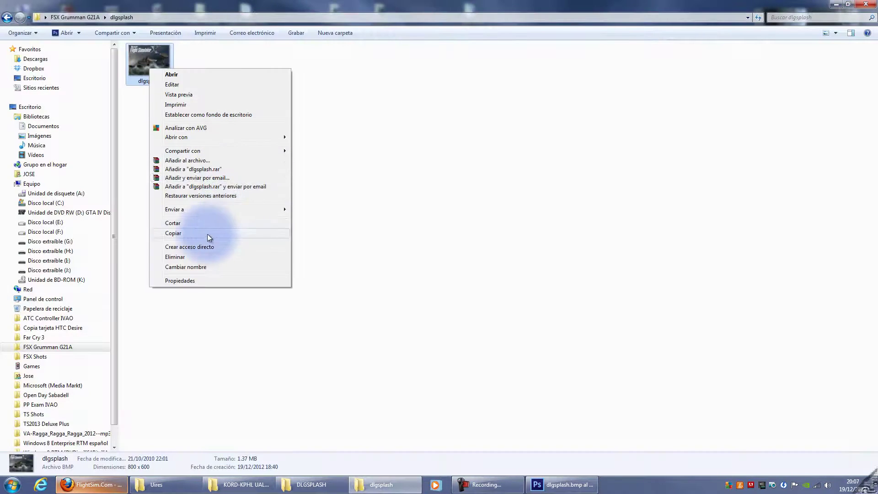
click(173, 234)
click(155, 485)
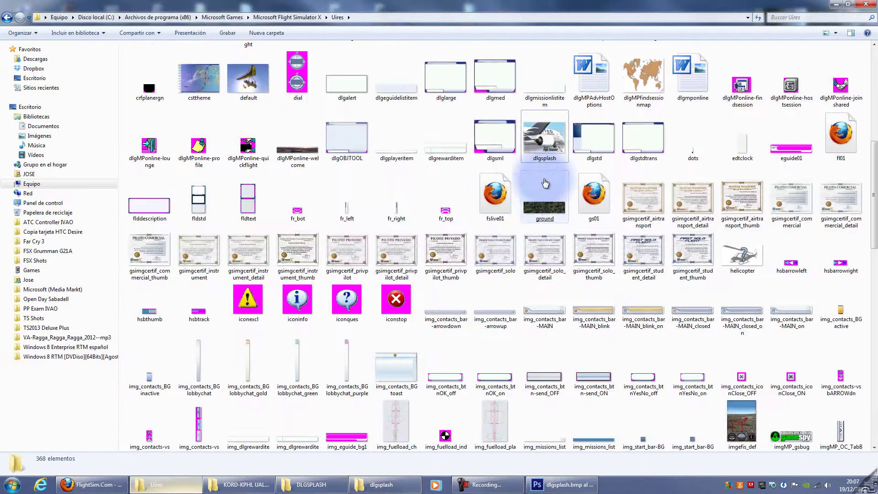
right_click(573, 165)
click(606, 228)
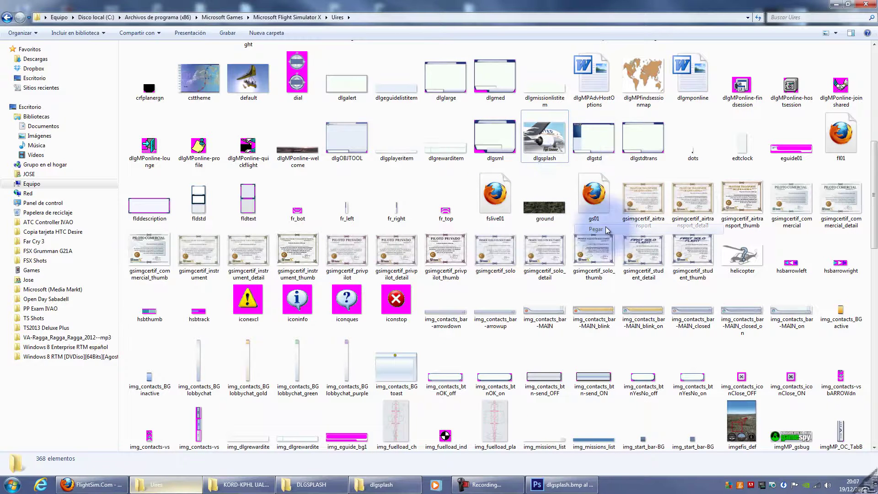
click(440, 189)
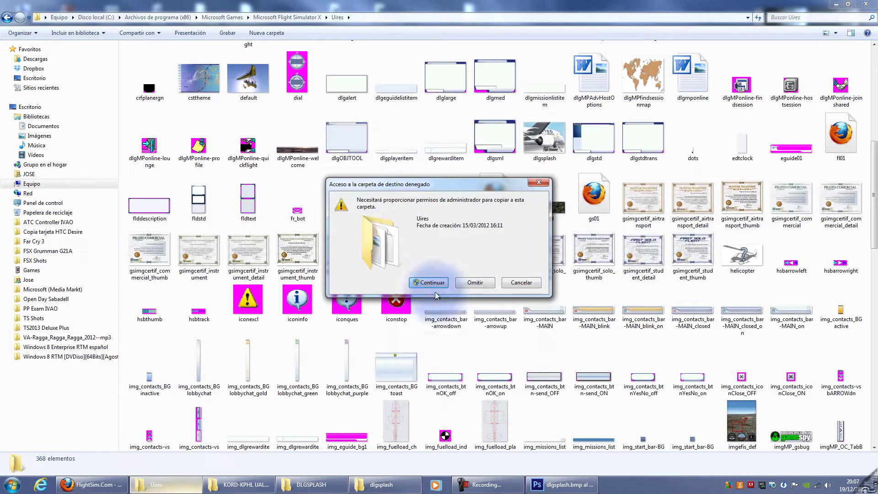
click(429, 282)
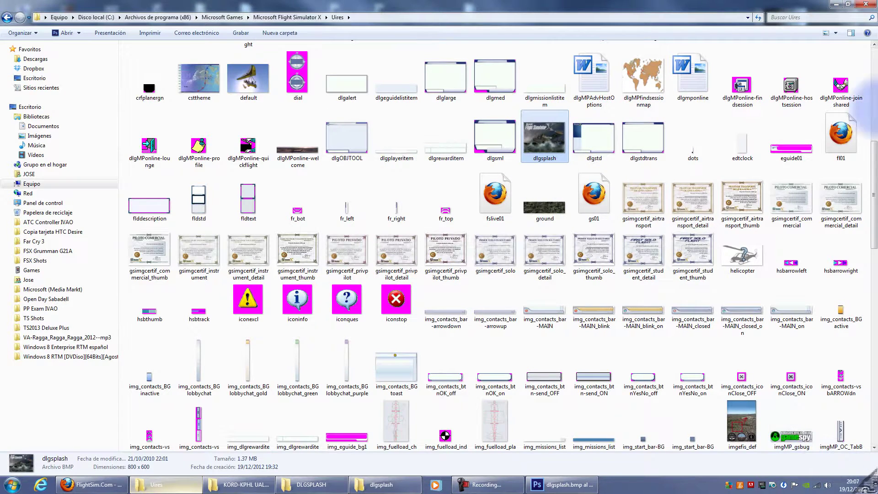
click(866, 5)
- Close the remaining Explorer window, leaving the desktop ready to launch FSX with the Goose splash
click(865, 6)
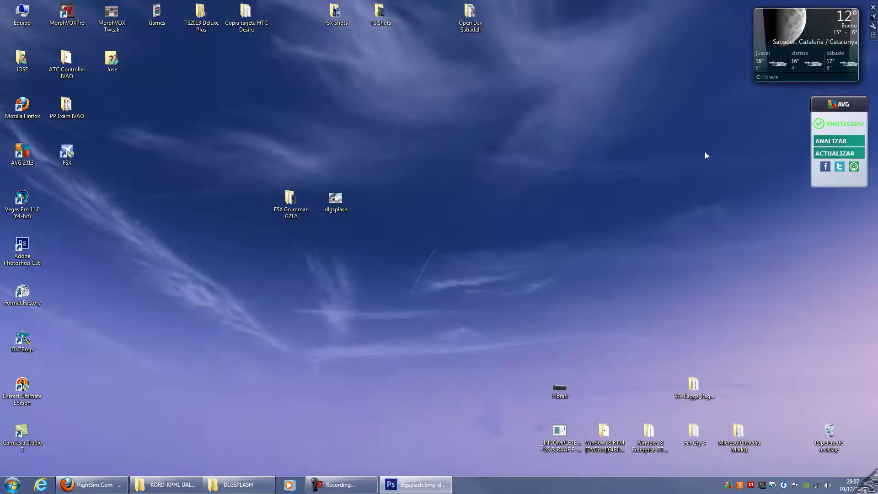